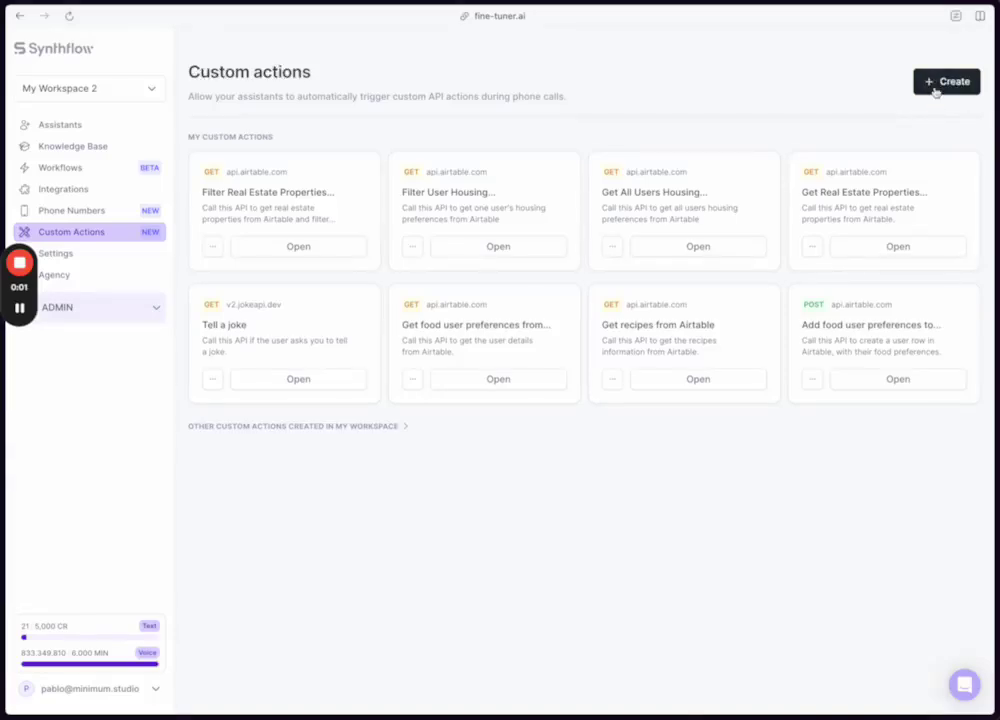
View the types offered for a new custom action and close the dialog without choosing one.
{"action": "left_click", "coordinate": [935, 88]}
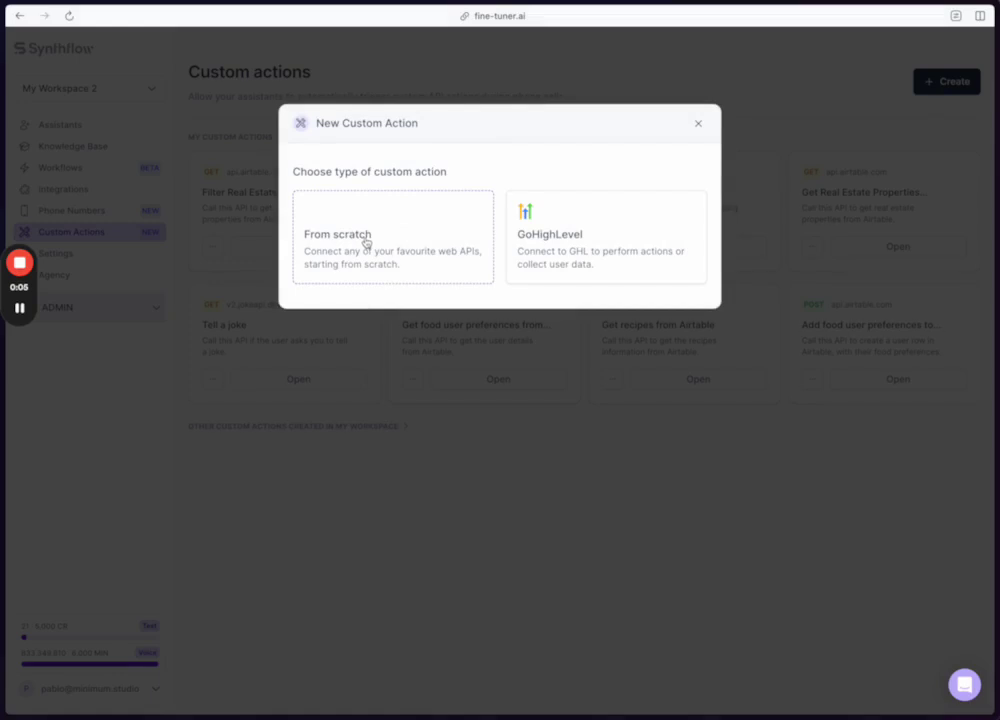
{"action": "left_click", "coordinate": [286, 404]}
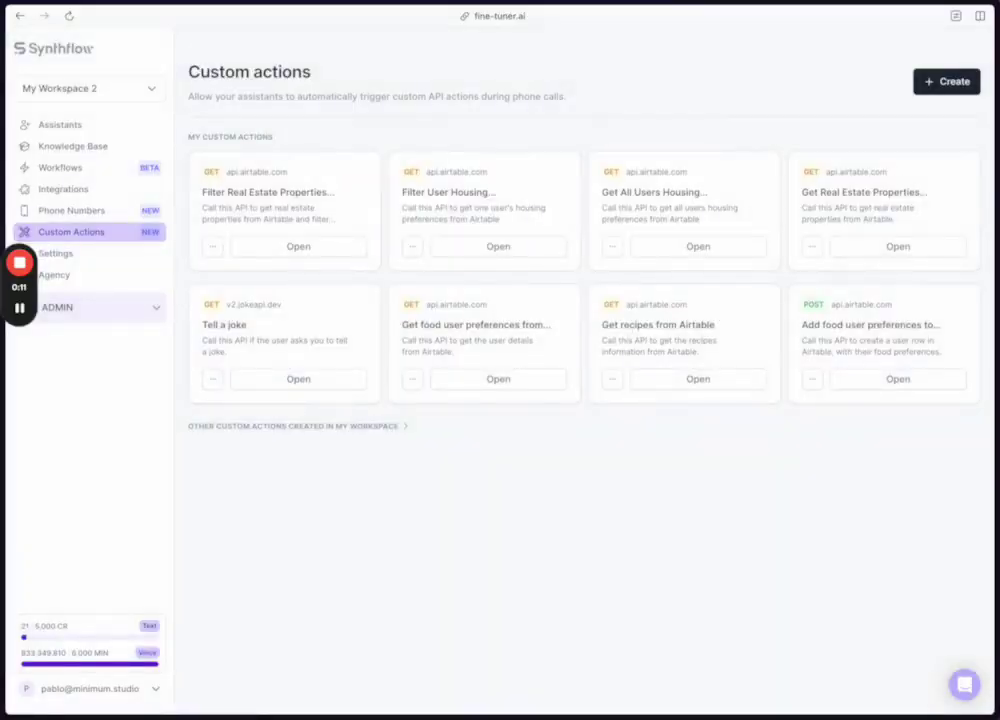
Switch to Airtable and widen the Preferred Number of Bathrooms column in the first imported table to show its full heading.
{"action": "key", "text": "alt+Tab"}
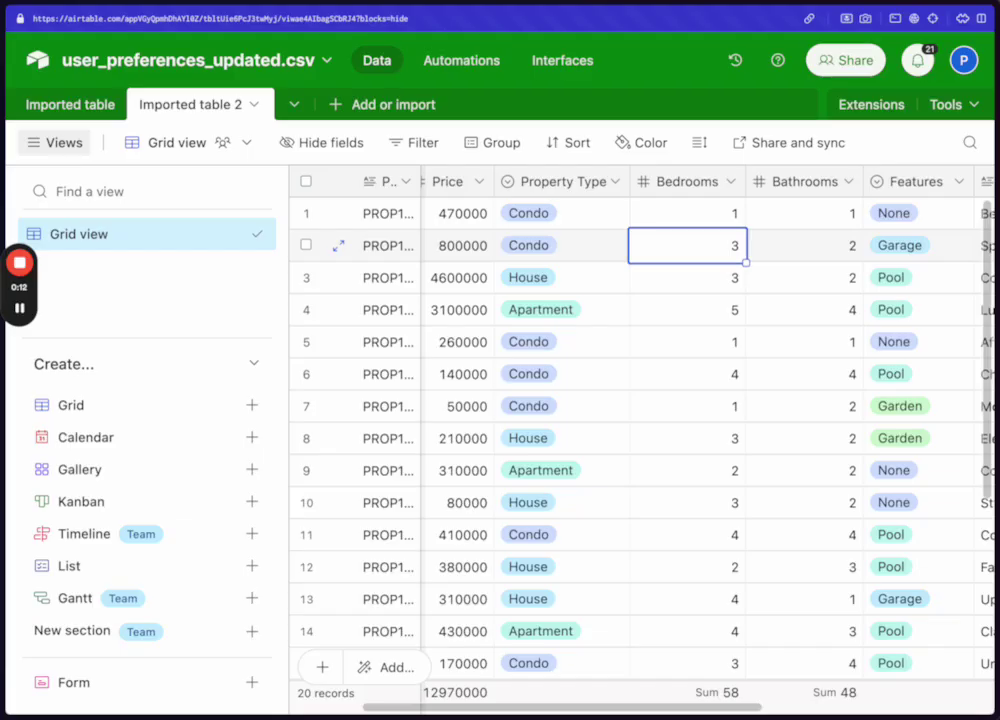
{"action": "left_click", "coordinate": [62, 110]}
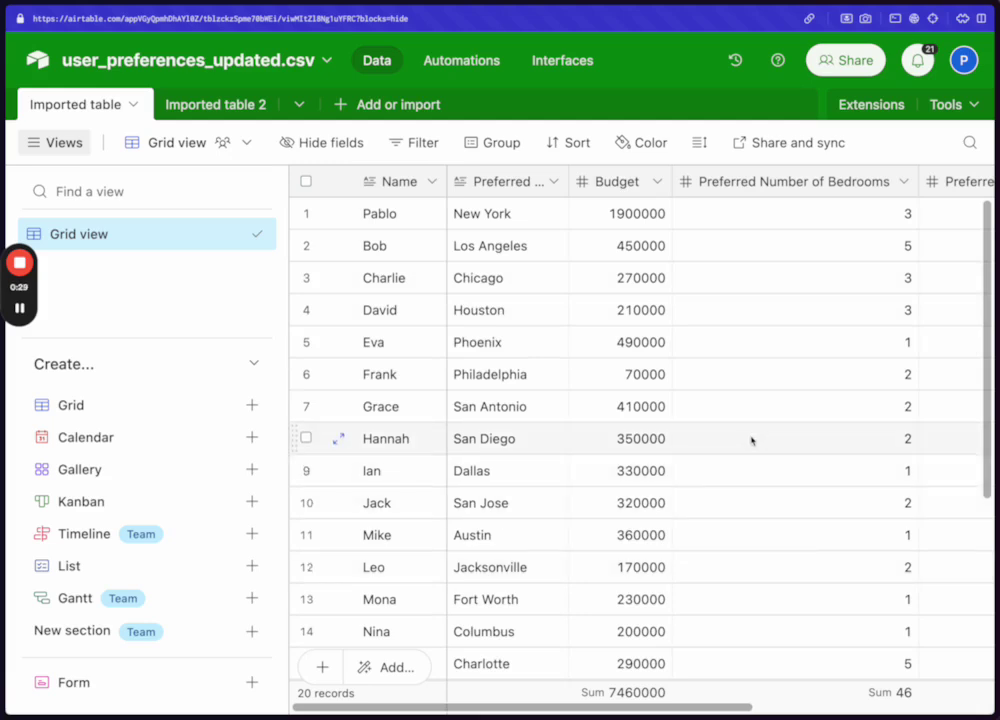
{"action": "scroll", "coordinate": [751, 440], "scroll_direction": "down", "scroll_amount": 3}
{"action": "scroll", "coordinate": [890, 355], "scroll_direction": "up", "scroll_amount": 3}
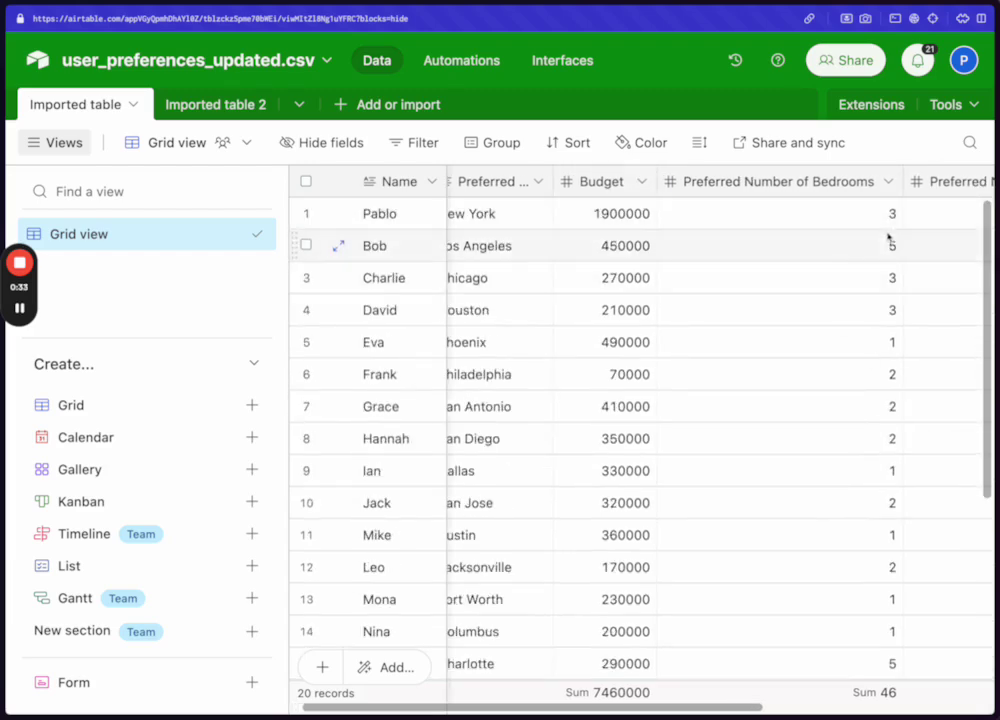
{"action": "scroll", "coordinate": [888, 236], "scroll_direction": "right", "scroll_amount": 3}
{"action": "scroll", "coordinate": [722, 225], "scroll_direction": "right", "scroll_amount": 3}
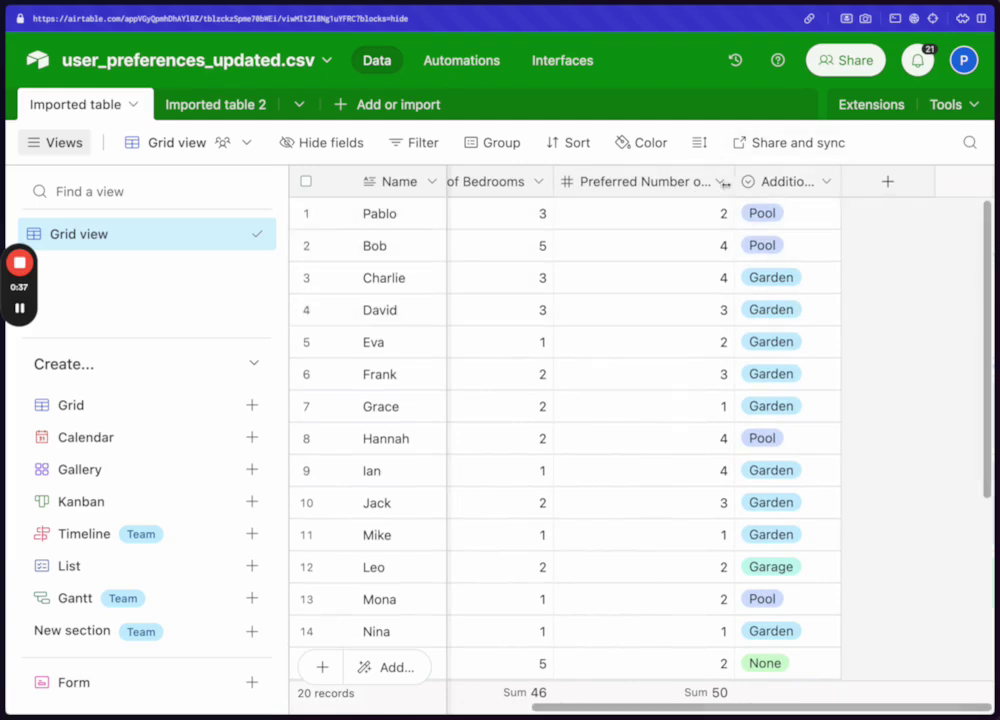
{"action": "left_click_drag", "start_coordinate": [732, 182], "coordinate": [808, 186]}
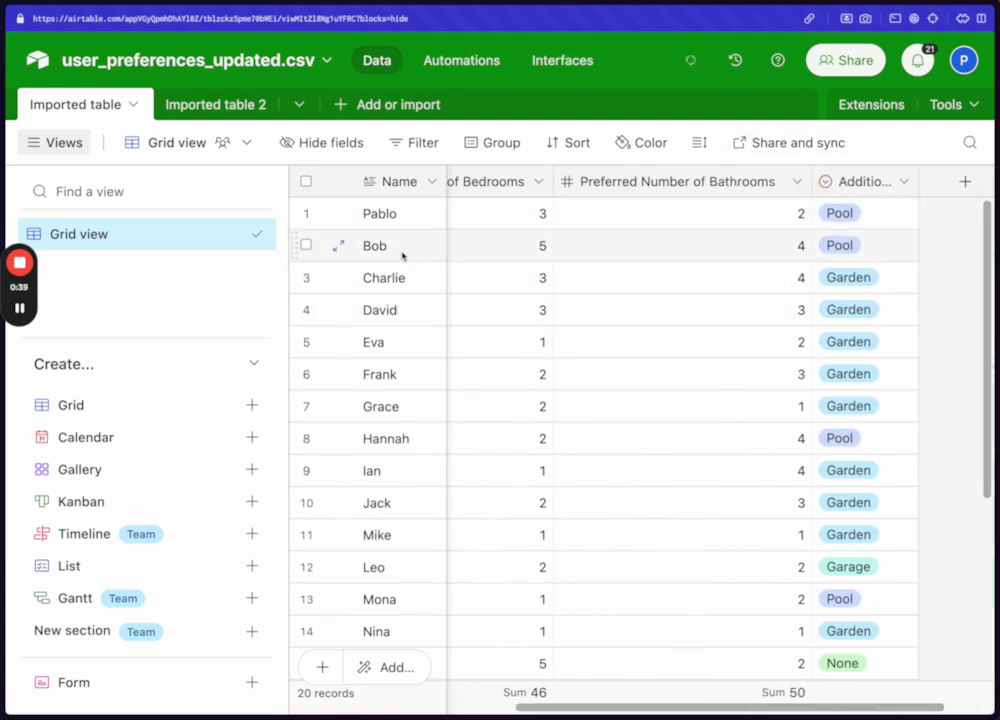
{"action": "scroll", "coordinate": [618, 339], "scroll_direction": "left", "scroll_amount": 5}
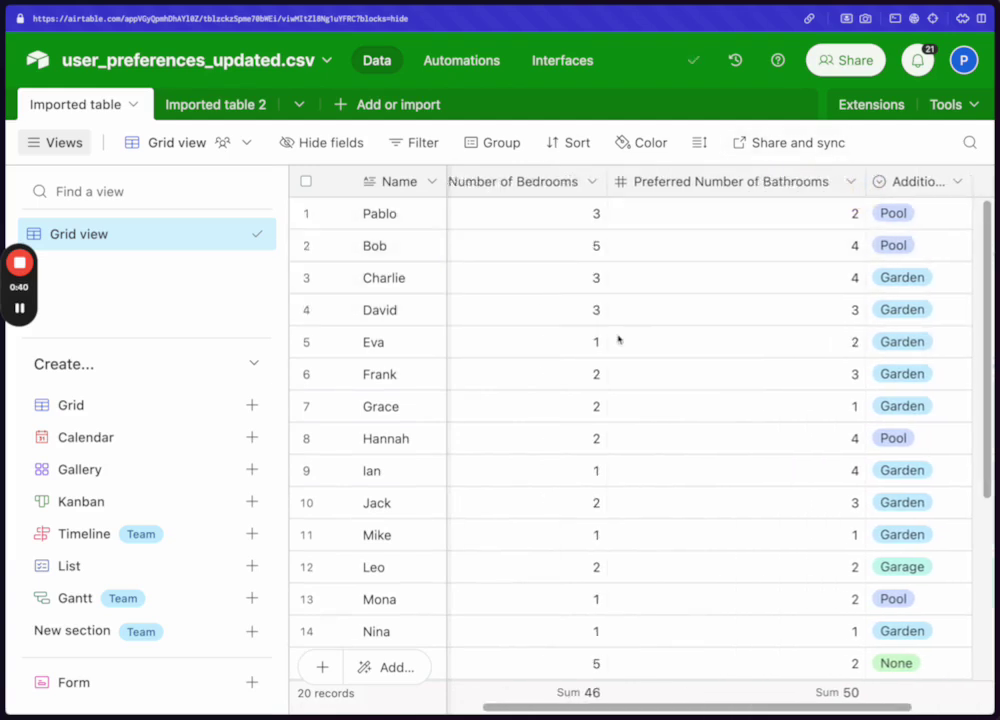
Look through the property listings in Imported table 2, from location and price to features and description.
{"action": "left_click", "coordinate": [215, 104]}
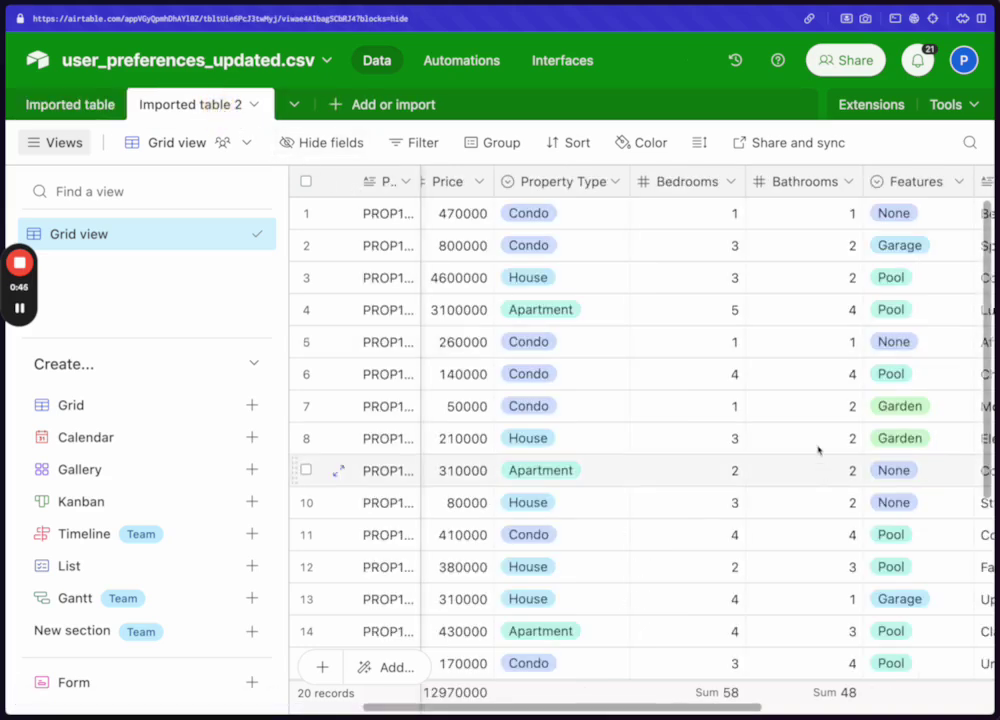
{"action": "scroll", "coordinate": [700, 340], "scroll_direction": "left", "scroll_amount": 3}
{"action": "scroll", "coordinate": [681, 466], "scroll_direction": "down", "scroll_amount": 5}
{"action": "scroll", "coordinate": [681, 466], "scroll_direction": "up", "scroll_amount": 5}
{"action": "scroll", "coordinate": [804, 411], "scroll_direction": "right", "scroll_amount": 1}
{"action": "scroll", "coordinate": [804, 411], "scroll_direction": "right", "scroll_amount": 5}
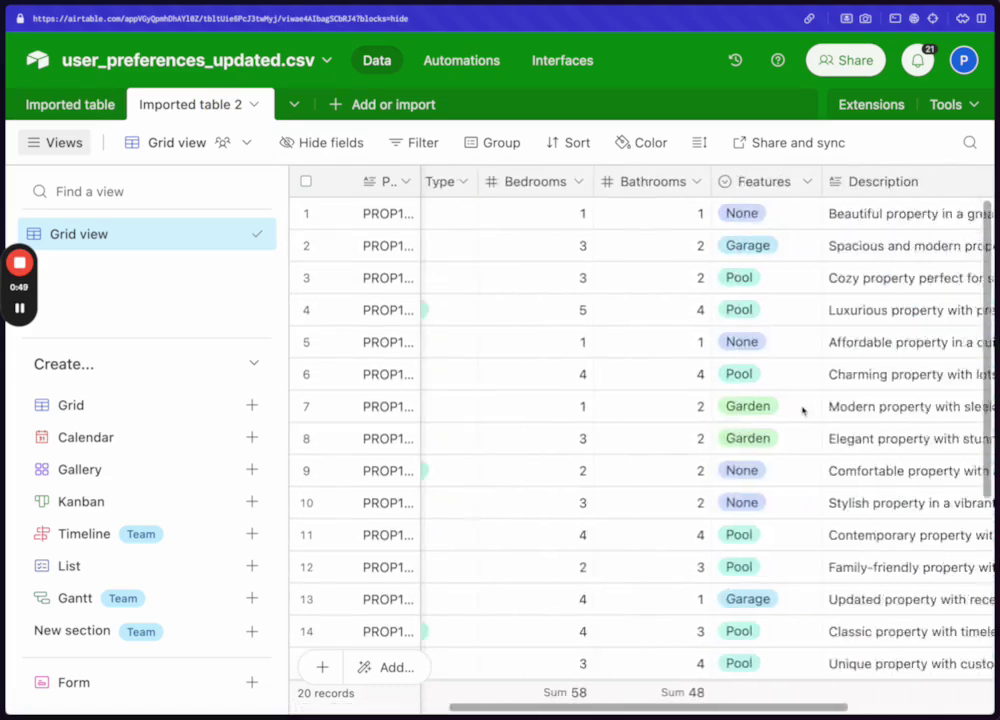
{"action": "scroll", "coordinate": [804, 411], "scroll_direction": "left", "scroll_amount": 5}
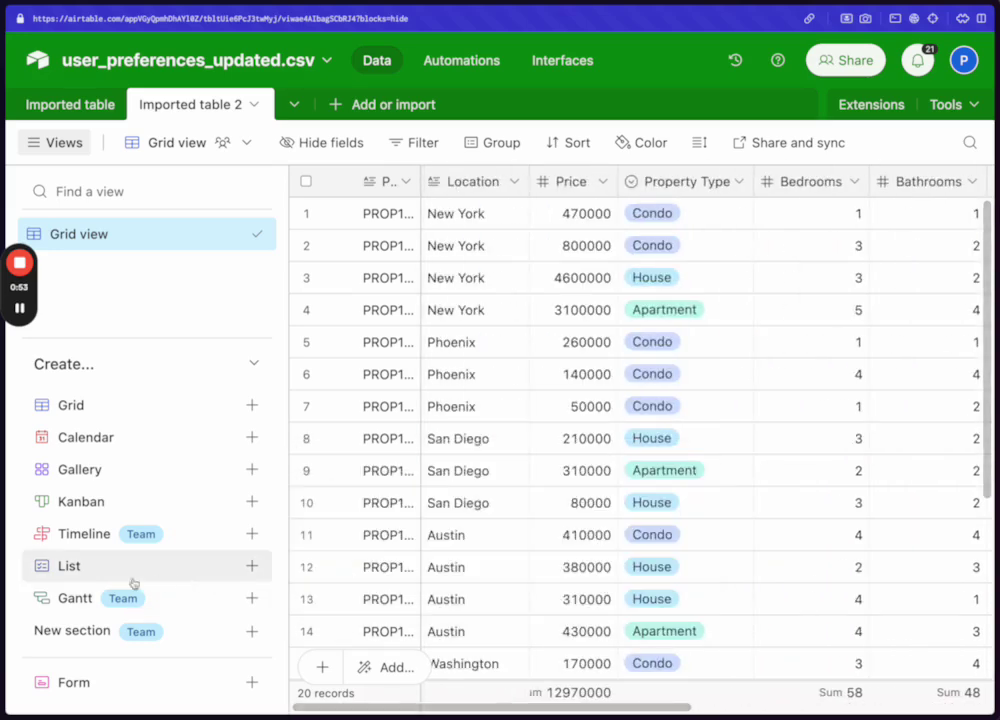
Compare the user preference fields in the first imported table with the property fields in Imported table 2.
{"action": "left_click", "coordinate": [95, 107]}
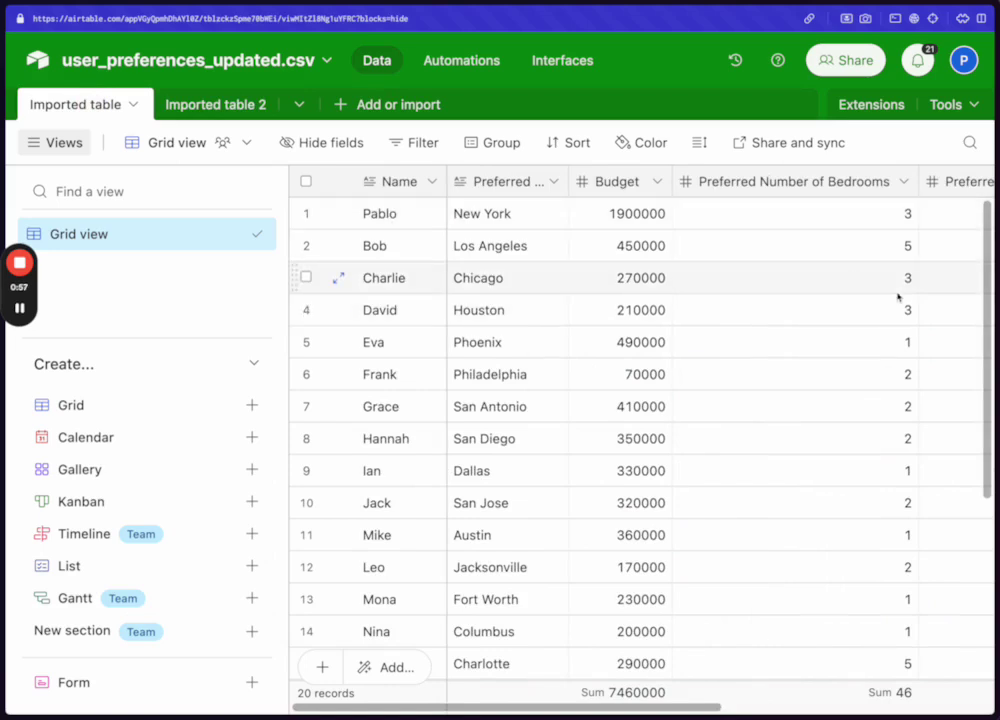
{"action": "scroll", "coordinate": [955, 217], "scroll_direction": "right", "scroll_amount": 10}
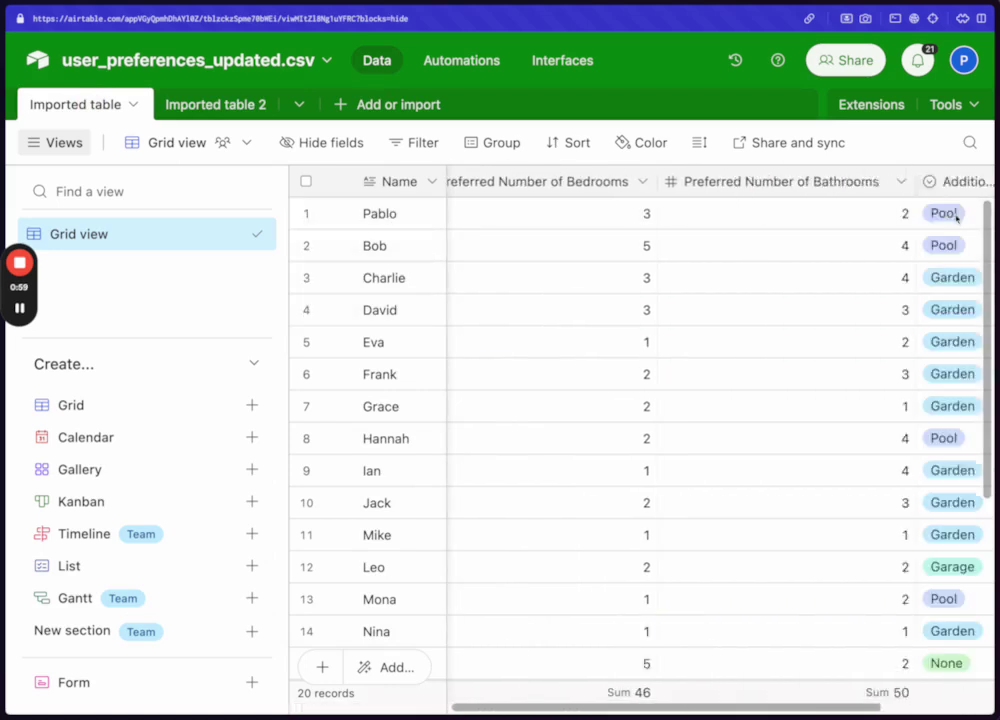
{"action": "left_click", "coordinate": [222, 107]}
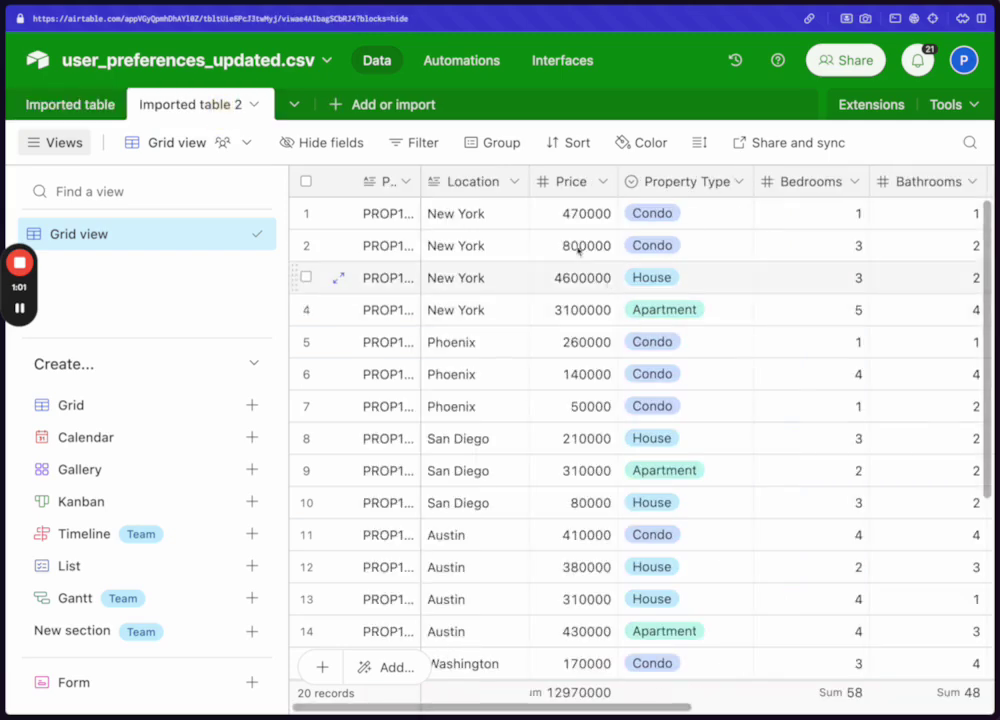
{"action": "scroll", "coordinate": [877, 466], "scroll_direction": "right", "scroll_amount": 5}
{"action": "scroll", "coordinate": [877, 466], "scroll_direction": "left", "scroll_amount": 5}
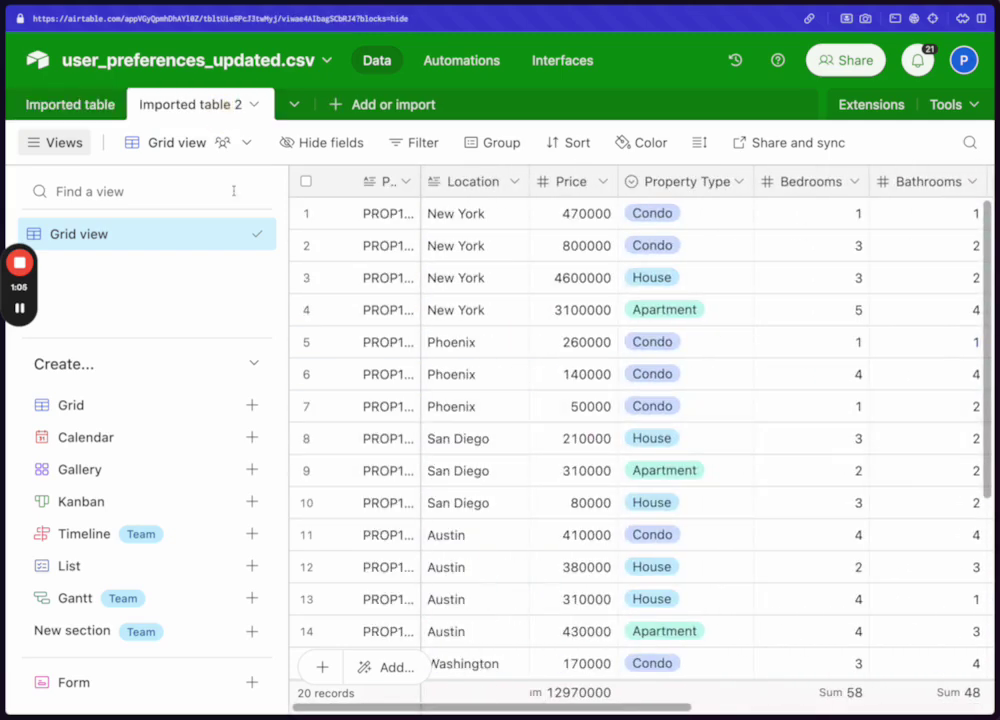
{"action": "left_click", "coordinate": [62, 112]}
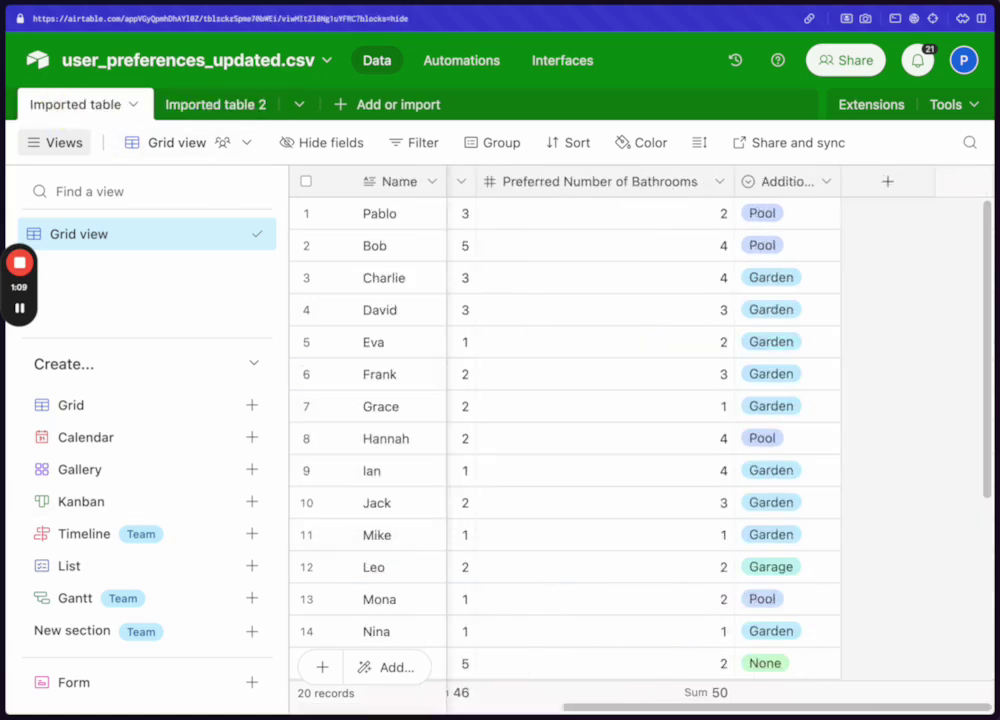
Switch to Synthflow and examine the expanded response of the Filter User Housing Preferences from Airtable custom action.
{"action": "key", "text": "super+Tab"}
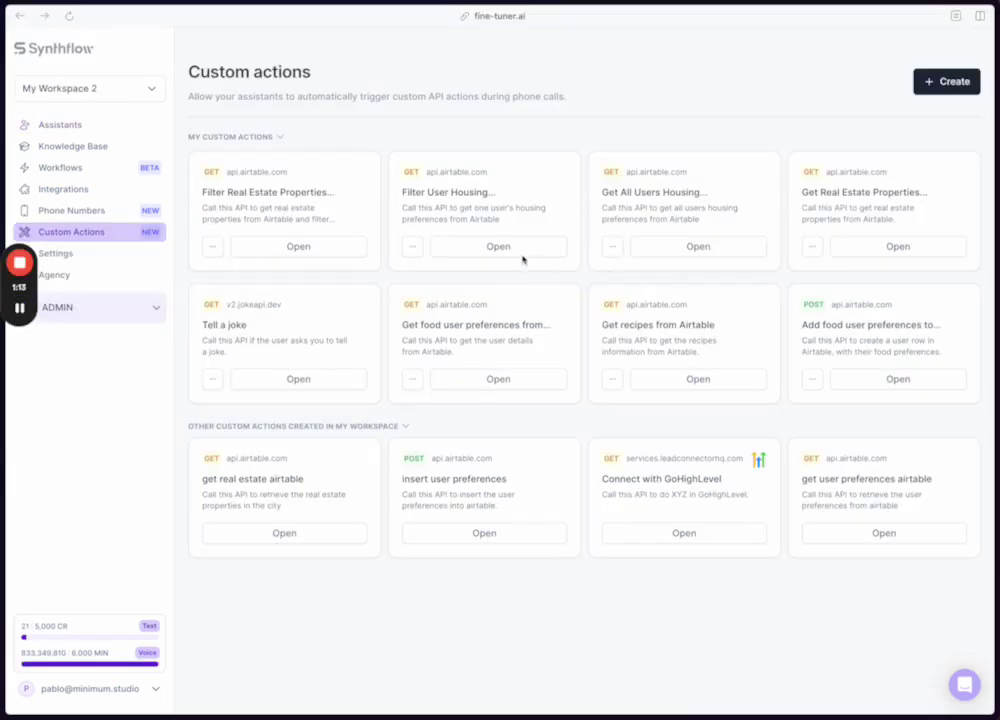
{"action": "left_click", "coordinate": [498, 250]}
{"action": "left_click", "coordinate": [497, 250]}
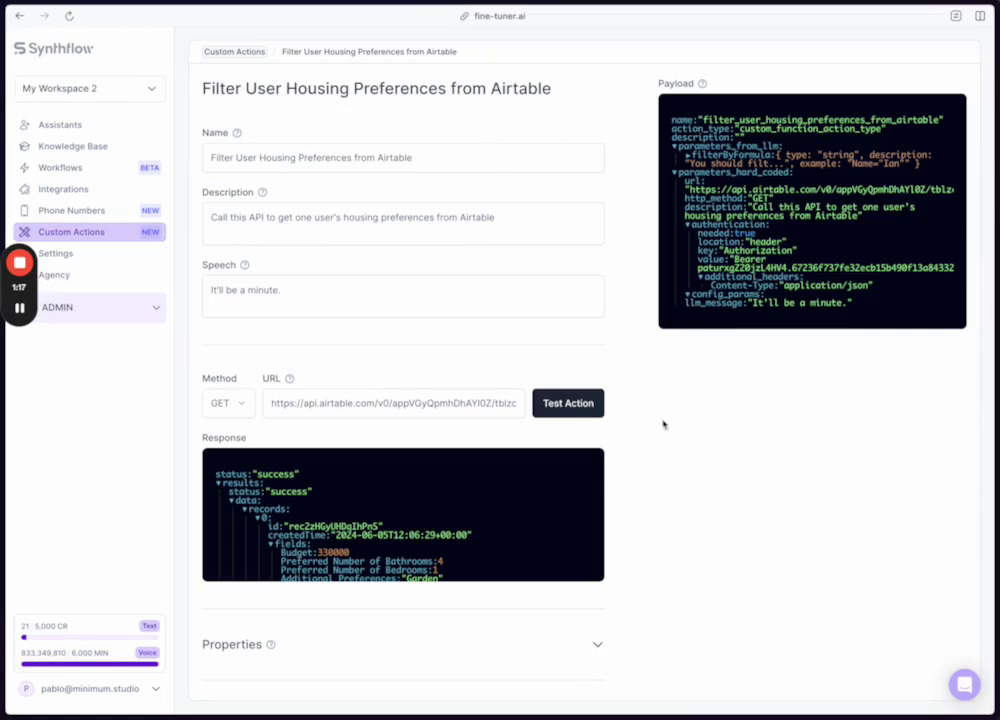
{"action": "scroll", "coordinate": [663, 425], "scroll_direction": "down", "scroll_amount": 1}
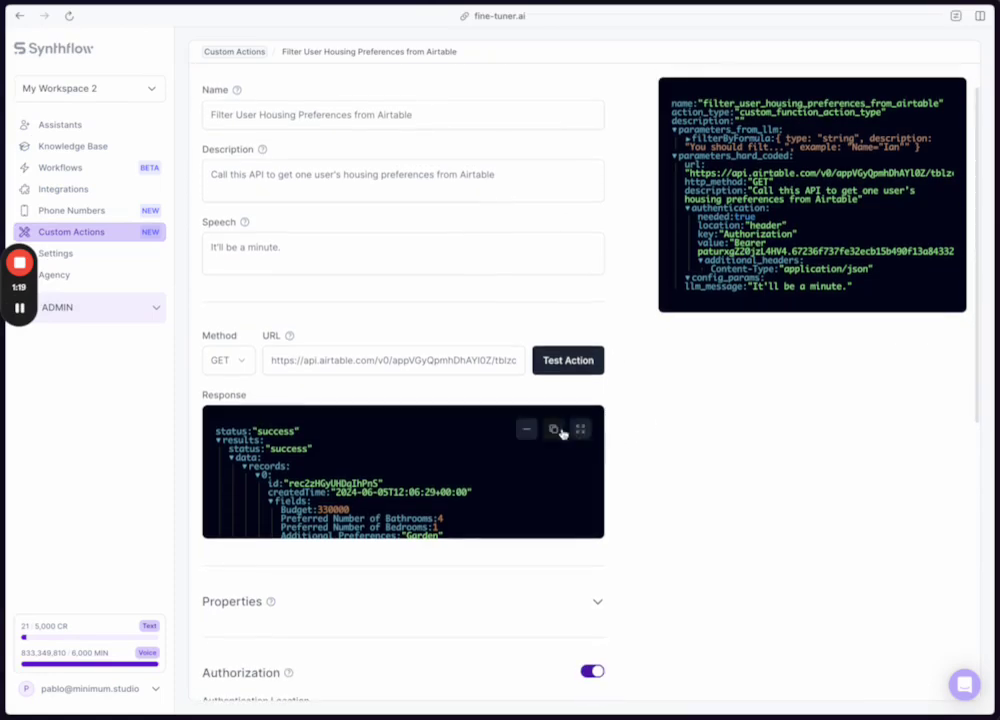
{"action": "left_click", "coordinate": [588, 431]}
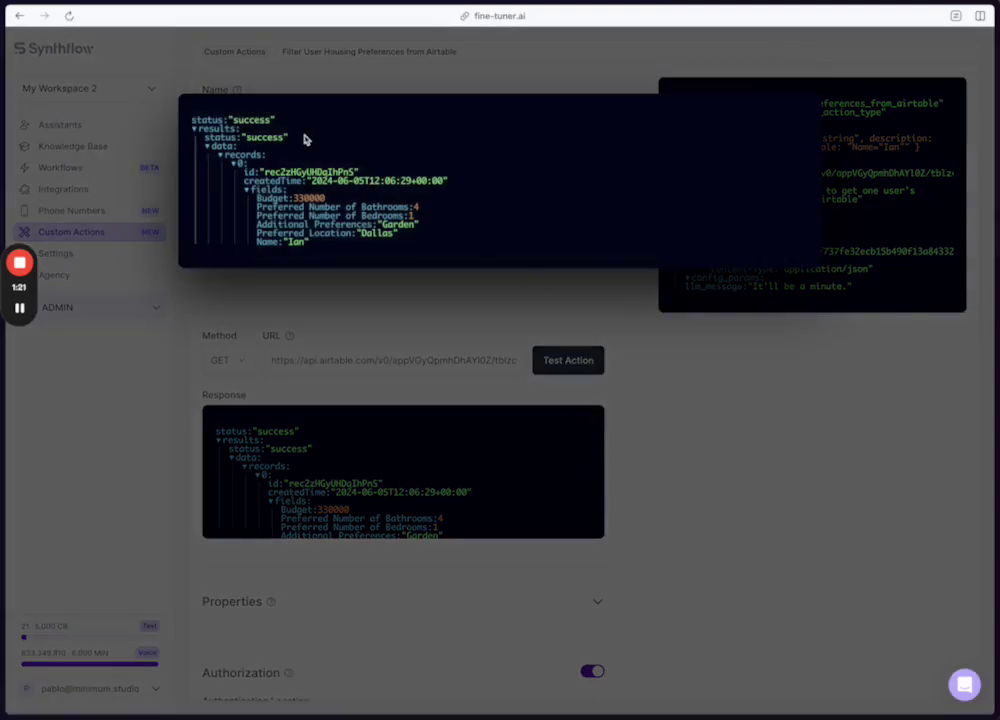
{"action": "left_click", "coordinate": [765, 453]}
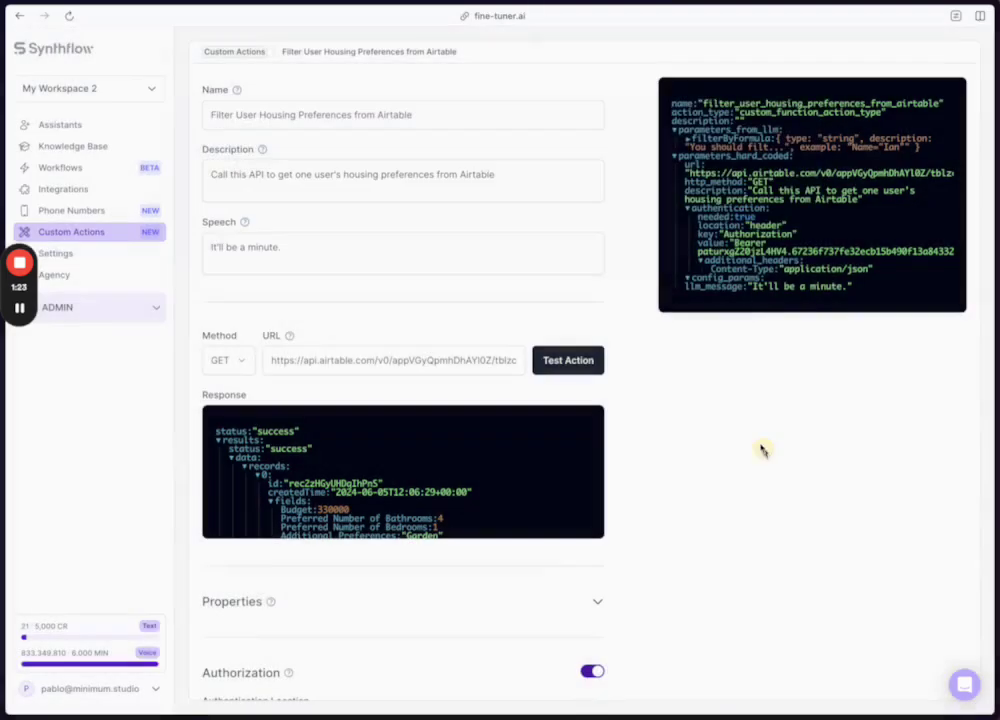
Open the Filter Real Estate Properties from Airtable custom action and examine its expanded response.
{"action": "left_click", "coordinate": [232, 51]}
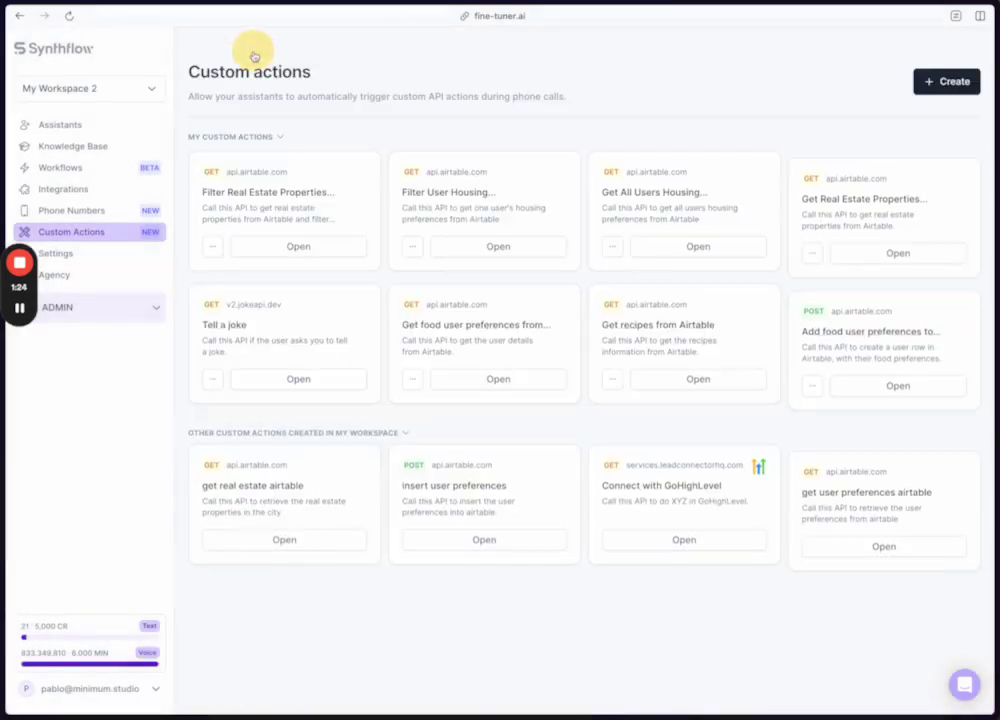
{"action": "left_click", "coordinate": [316, 233]}
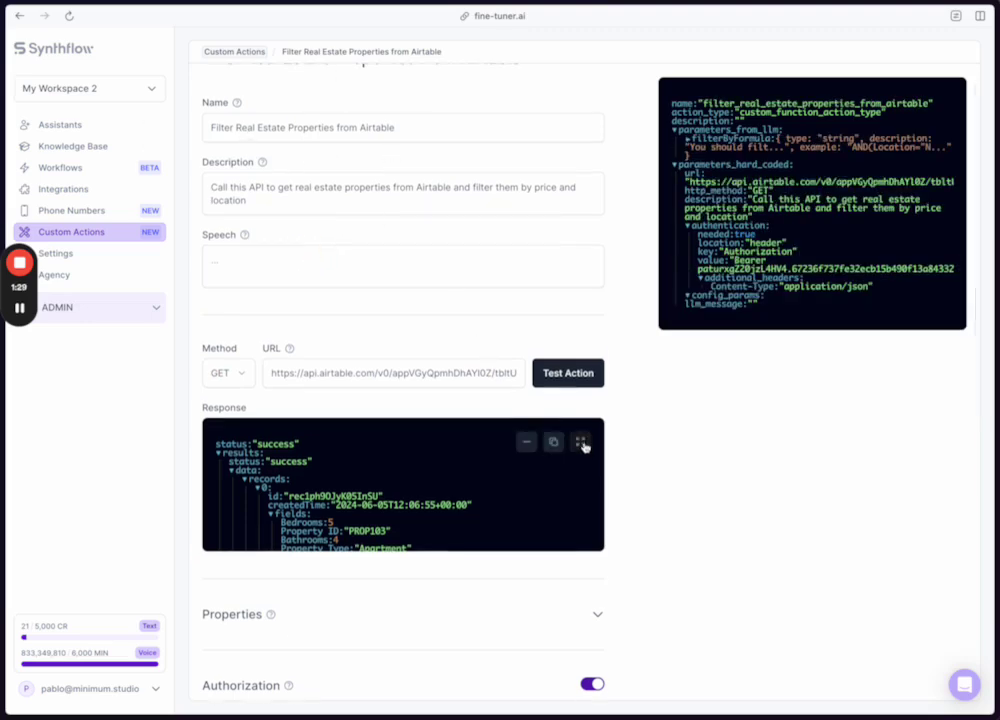
{"action": "left_click", "coordinate": [580, 442]}
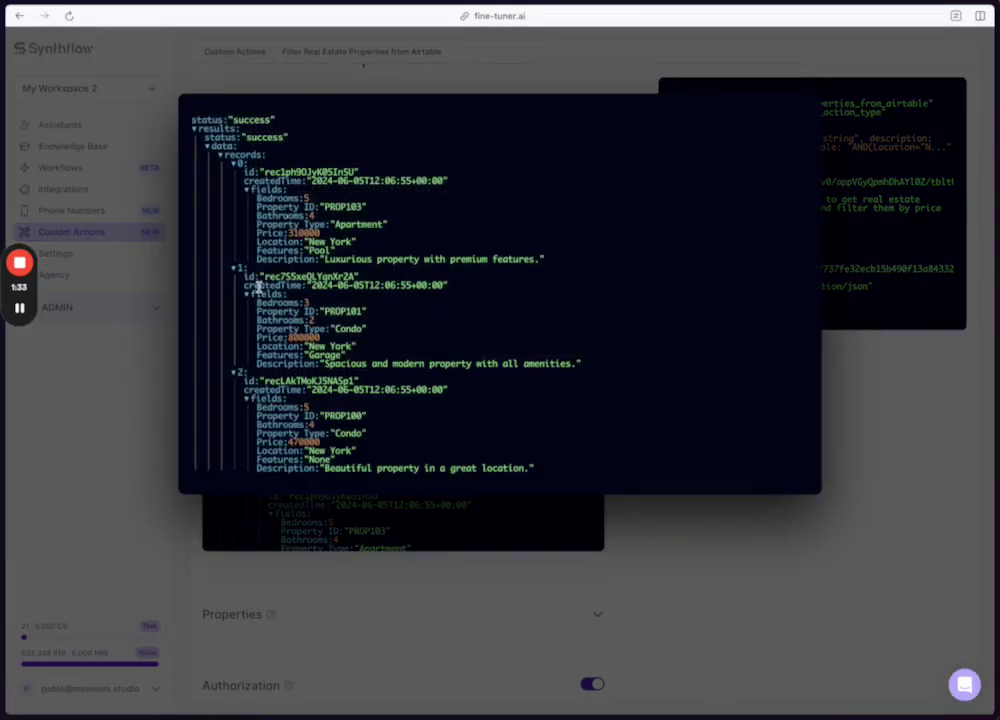
{"action": "left_click", "coordinate": [740, 587]}
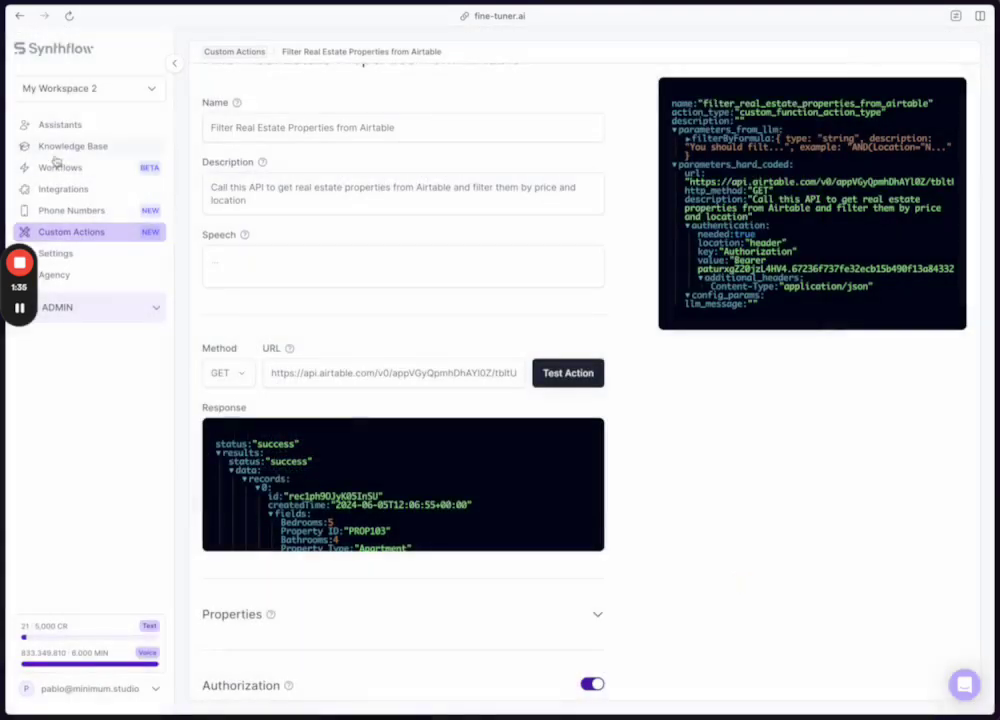
Open the prompt of the Allen AI (Filtered Real Estate) assistant at 90% zoom and review its script and installed actions.
{"action": "left_click", "coordinate": [59, 132]}
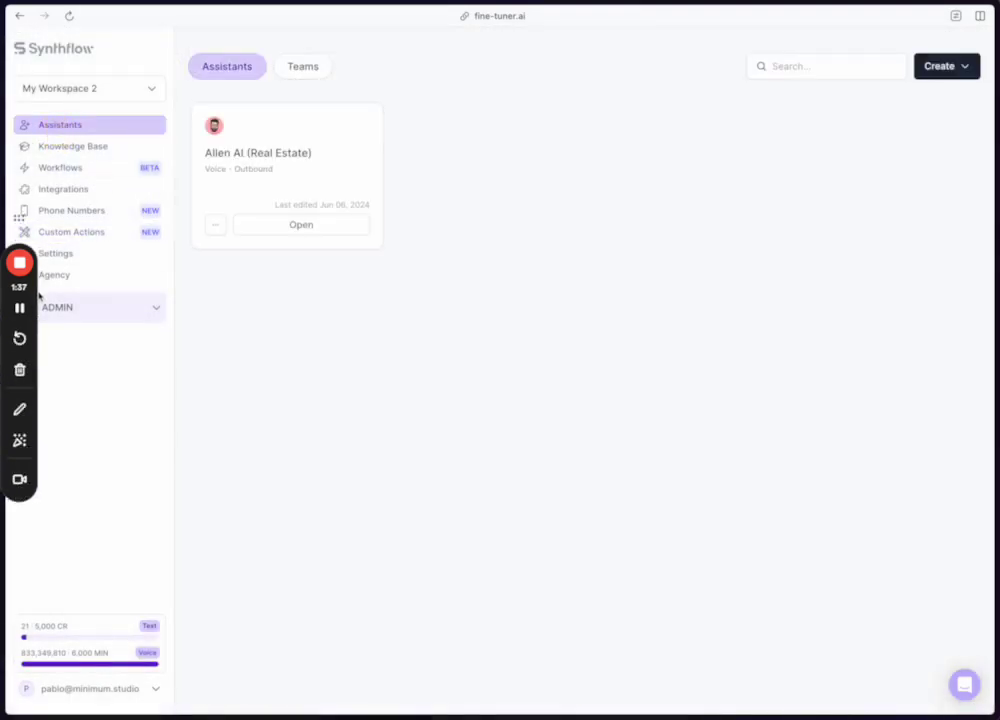
{"action": "left_click", "coordinate": [516, 236]}
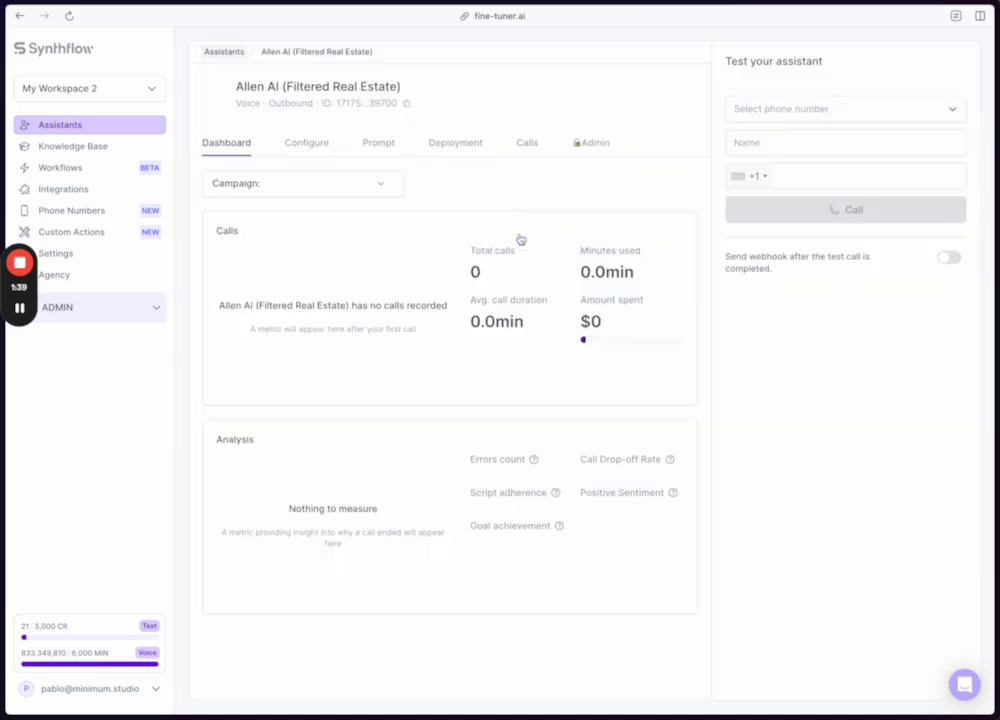
{"action": "left_click", "coordinate": [381, 151]}
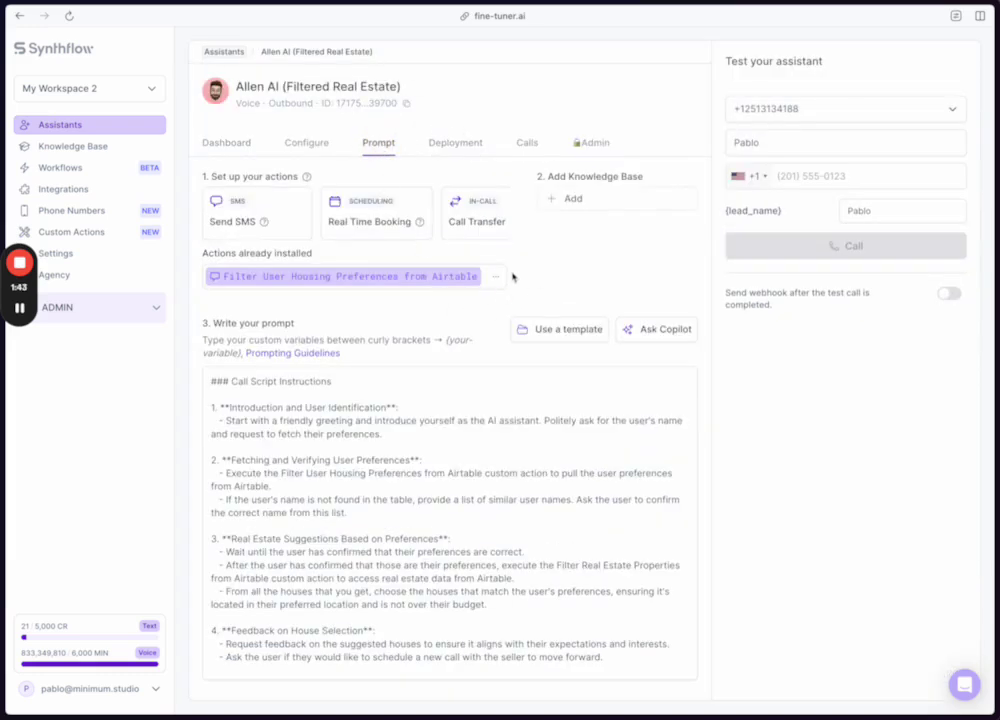
{"action": "key", "text": "ctrl+minus"}
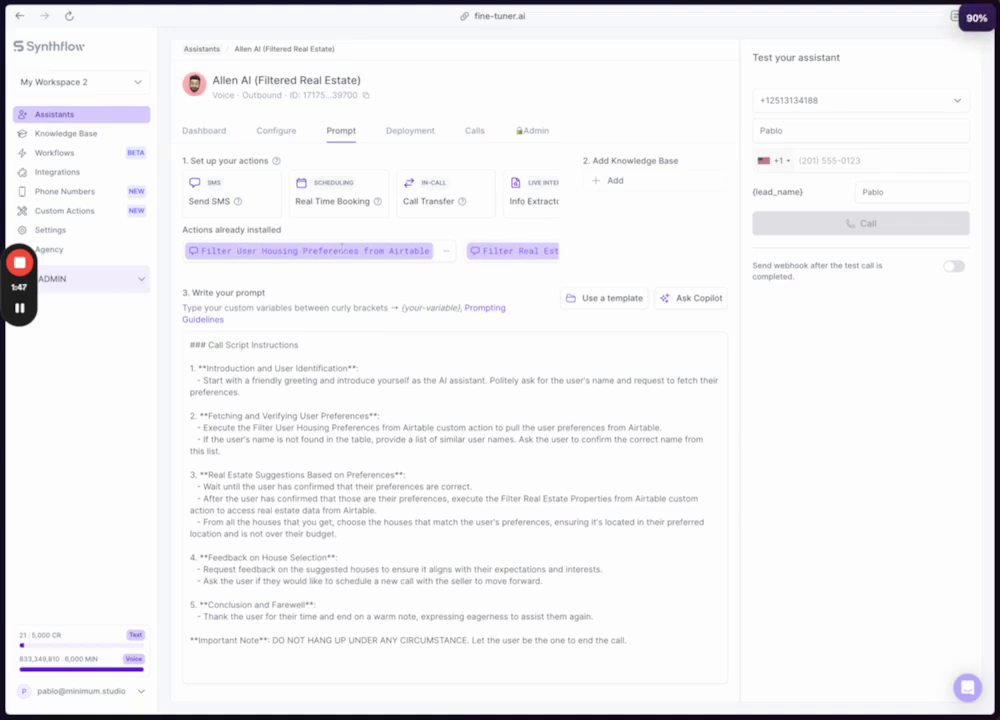
{"action": "scroll", "coordinate": [466, 260], "scroll_direction": "right", "scroll_amount": 5}
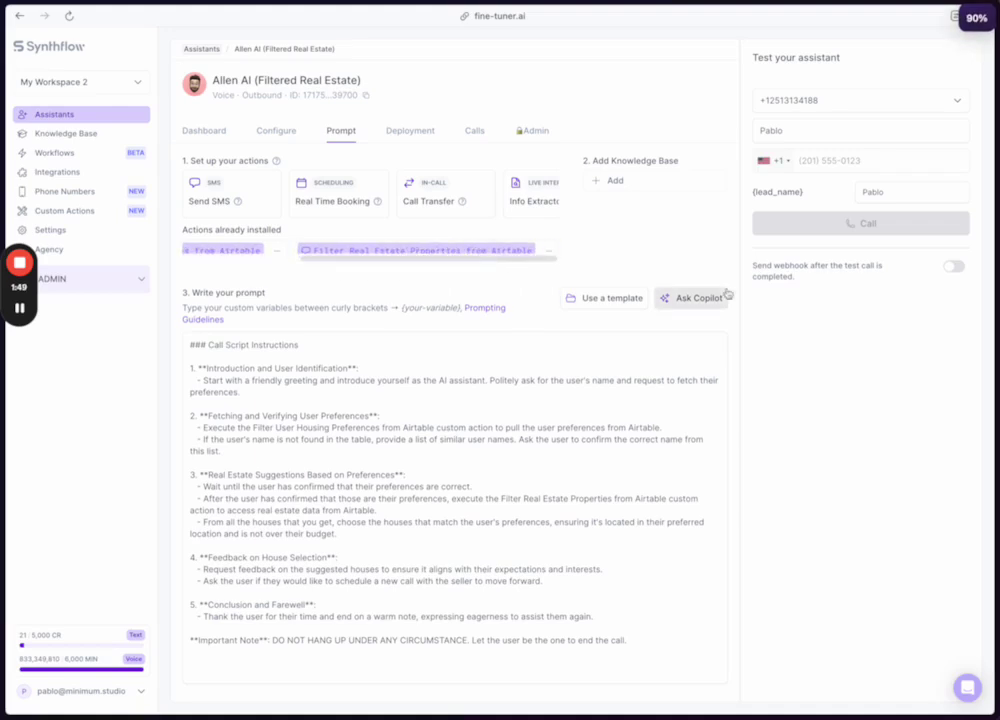
Enter the contact's phone number with the Spanish country code and place a test call with the assistant.
{"action": "left_click", "coordinate": [799, 160]}
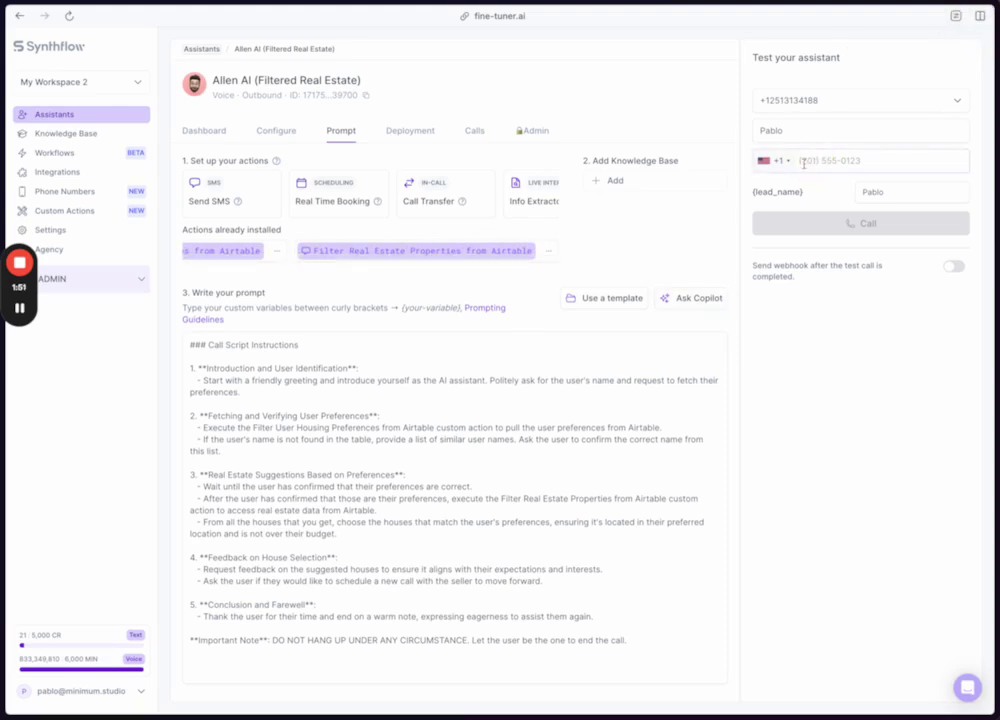
{"action": "left_click", "coordinate": [772, 160]}
{"action": "left_click", "coordinate": [805, 275]}
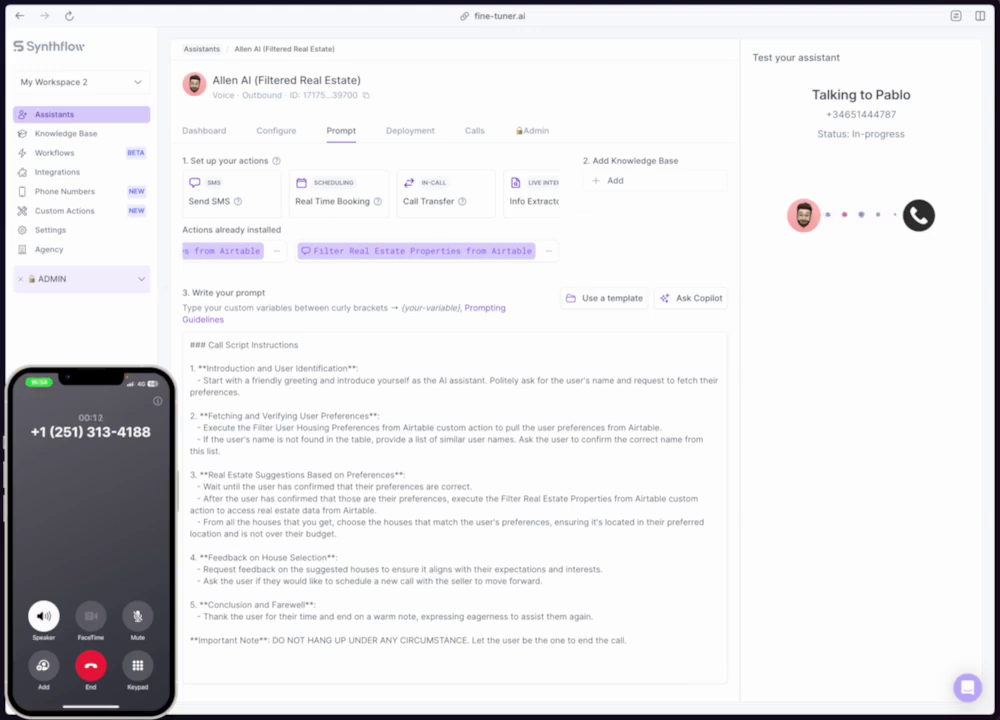
Switch to Airtable and check the first user's housing preferences during the call, selecting that record's Budget cell.
{"action": "key", "text": "super+Tab"}
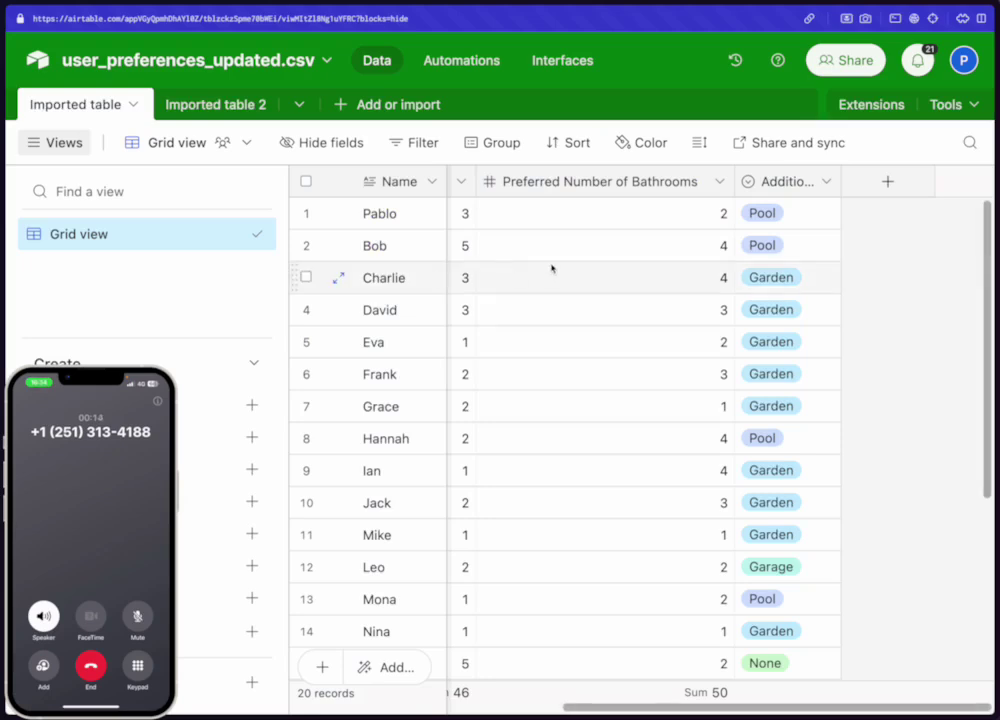
{"action": "scroll", "coordinate": [592, 240], "scroll_direction": "left", "scroll_amount": 5}
{"action": "scroll", "coordinate": [592, 240], "scroll_direction": "left", "scroll_amount": 1}
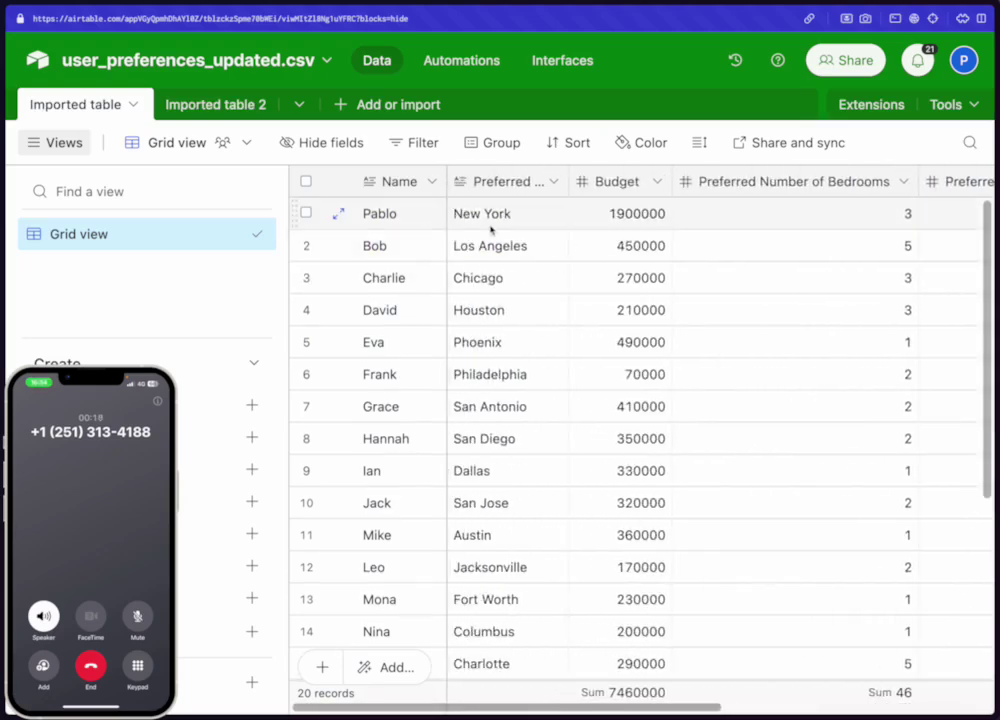
{"action": "scroll", "coordinate": [518, 224], "scroll_direction": "right", "scroll_amount": 6}
{"action": "scroll", "coordinate": [518, 224], "scroll_direction": "right", "scroll_amount": 7}
{"action": "scroll", "coordinate": [518, 224], "scroll_direction": "left", "scroll_amount": 10}
{"action": "left_click", "coordinate": [633, 219]}
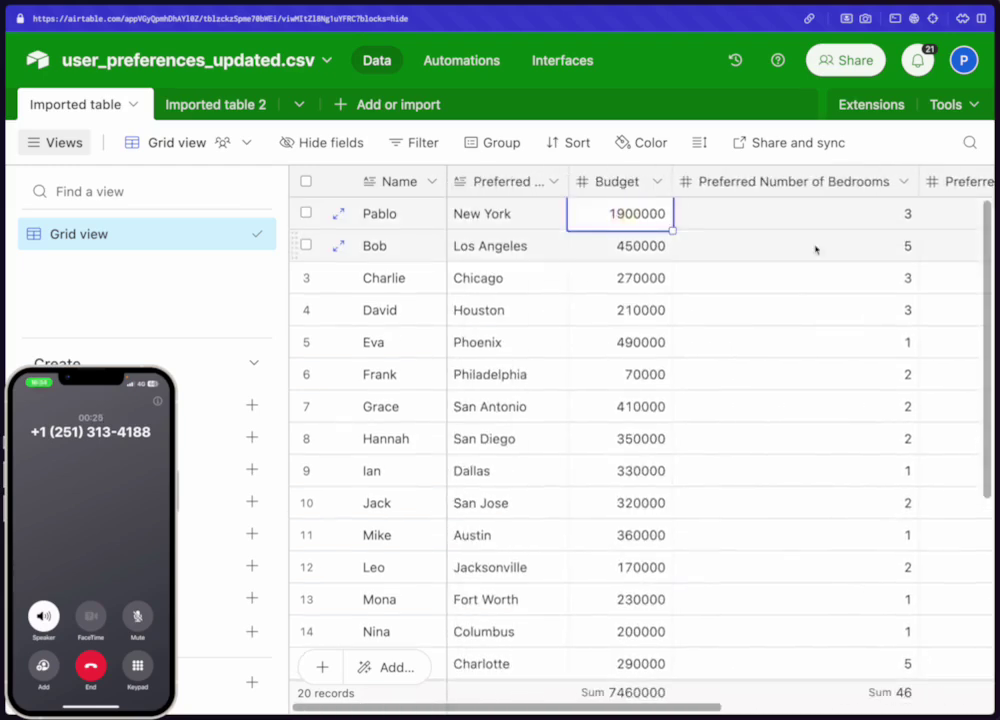
Check the first user's preferred number of bedrooms and bathrooms, selecting that record's additional preferences cell.
{"action": "scroll", "coordinate": [815, 249], "scroll_direction": "right", "scroll_amount": 5}
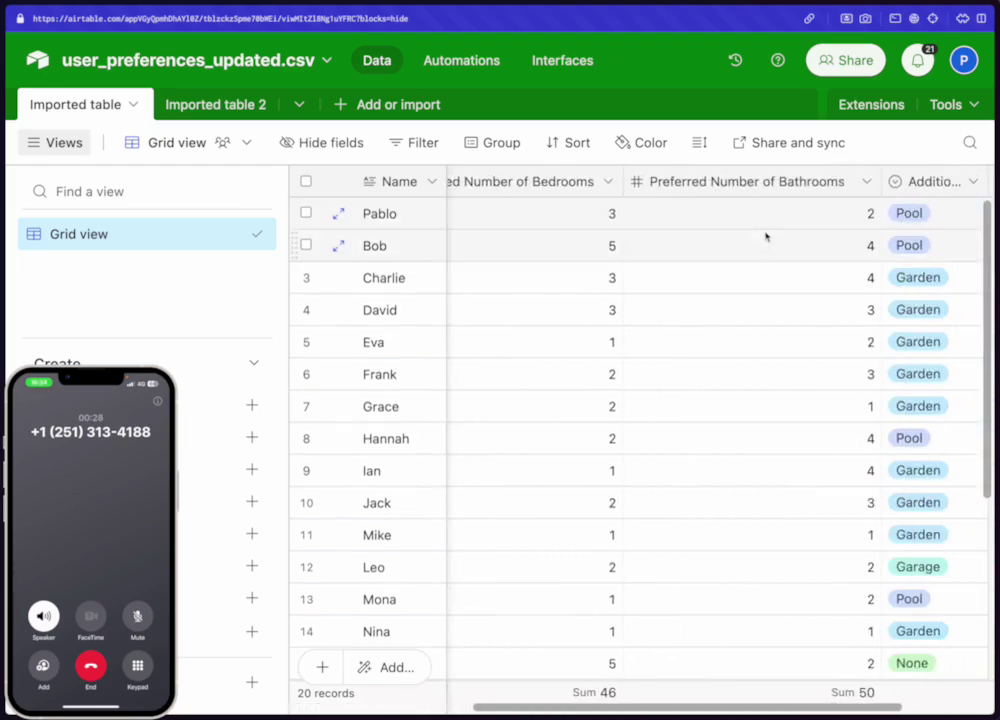
{"action": "scroll", "coordinate": [830, 224], "scroll_direction": "right", "scroll_amount": 3}
{"action": "left_click", "coordinate": [821, 216]}
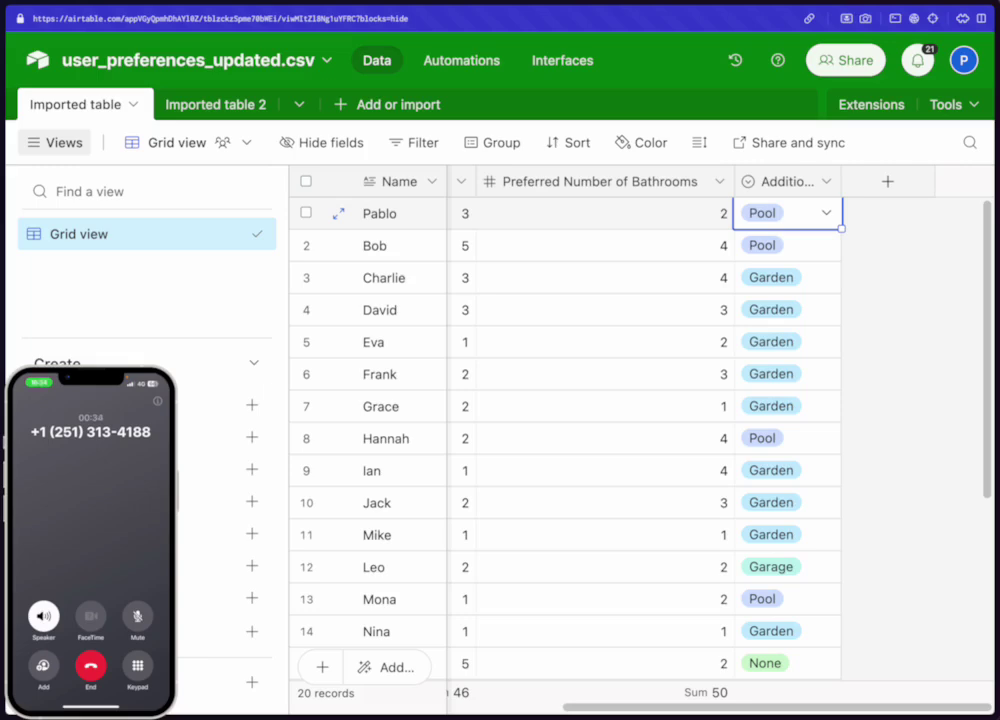
Open Imported table 2 and check the second New York property's details, selecting its Price and Features cells.
{"action": "key", "text": "super+Tab"}
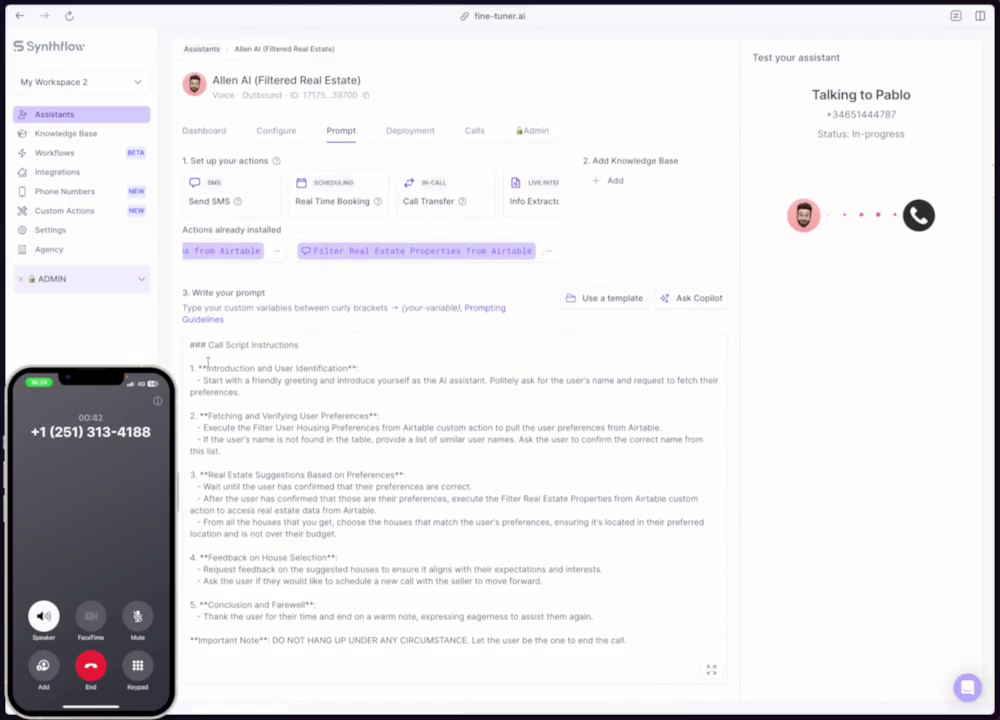
{"action": "key", "text": "alt+Tab"}
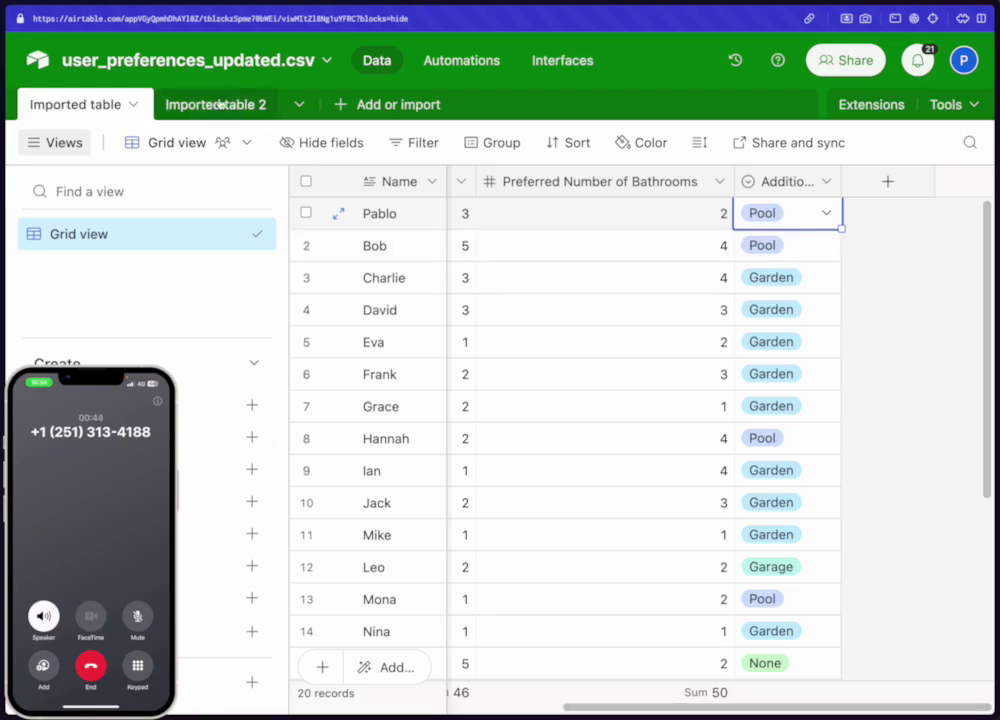
{"action": "left_click", "coordinate": [218, 104]}
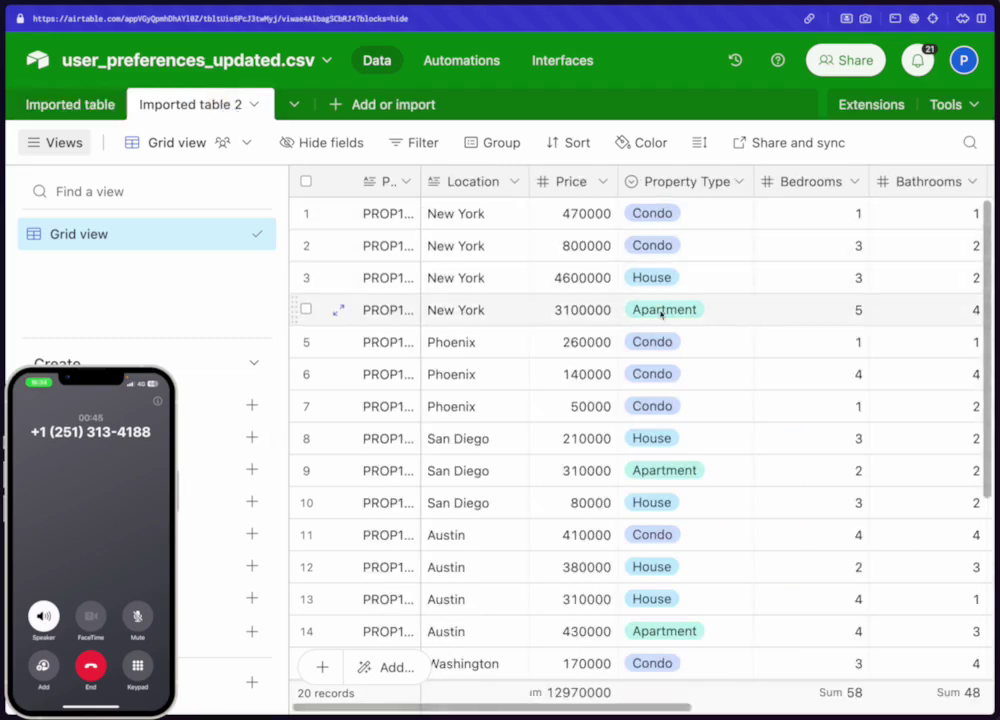
{"action": "left_click", "coordinate": [588, 254]}
{"action": "scroll", "coordinate": [720, 245], "scroll_direction": "right", "scroll_amount": 5}
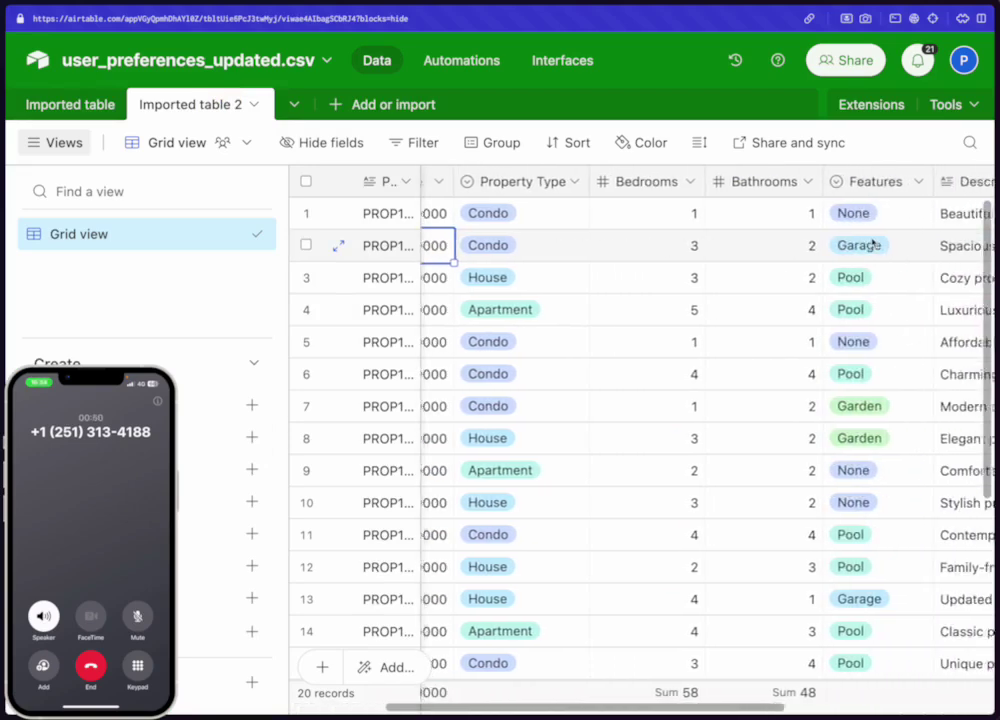
{"action": "scroll", "coordinate": [873, 242], "scroll_direction": "right", "scroll_amount": 5}
{"action": "left_click", "coordinate": [552, 252]}
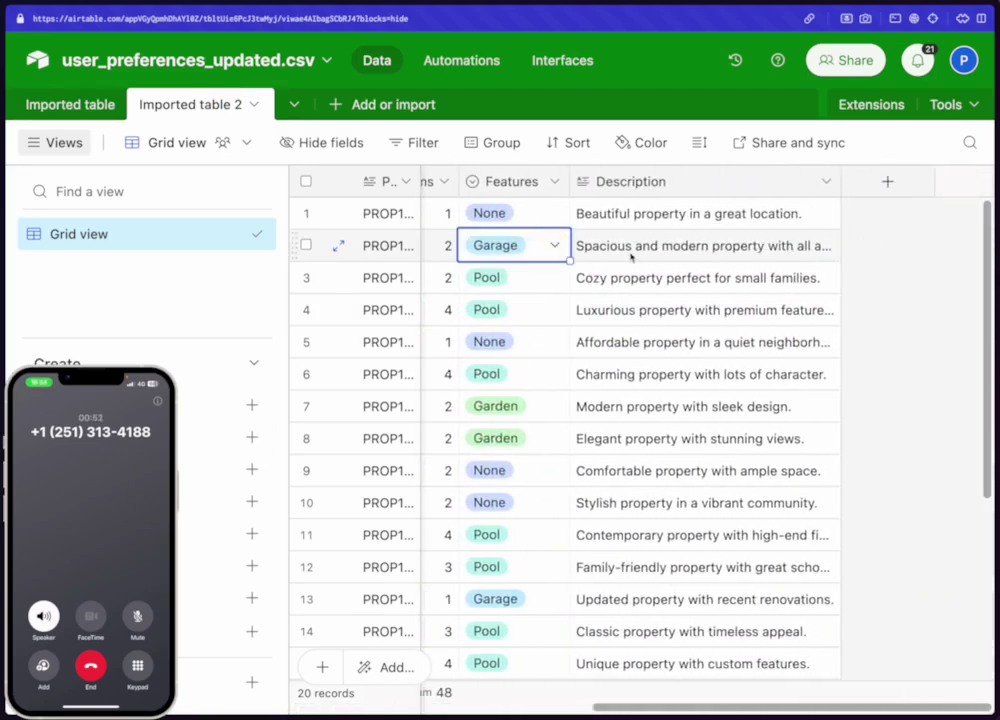
Check the first New York property's details, selecting its Price, Bedrooms and Bathrooms cells in turn.
{"action": "scroll", "coordinate": [630, 256], "scroll_direction": "left", "scroll_amount": 10}
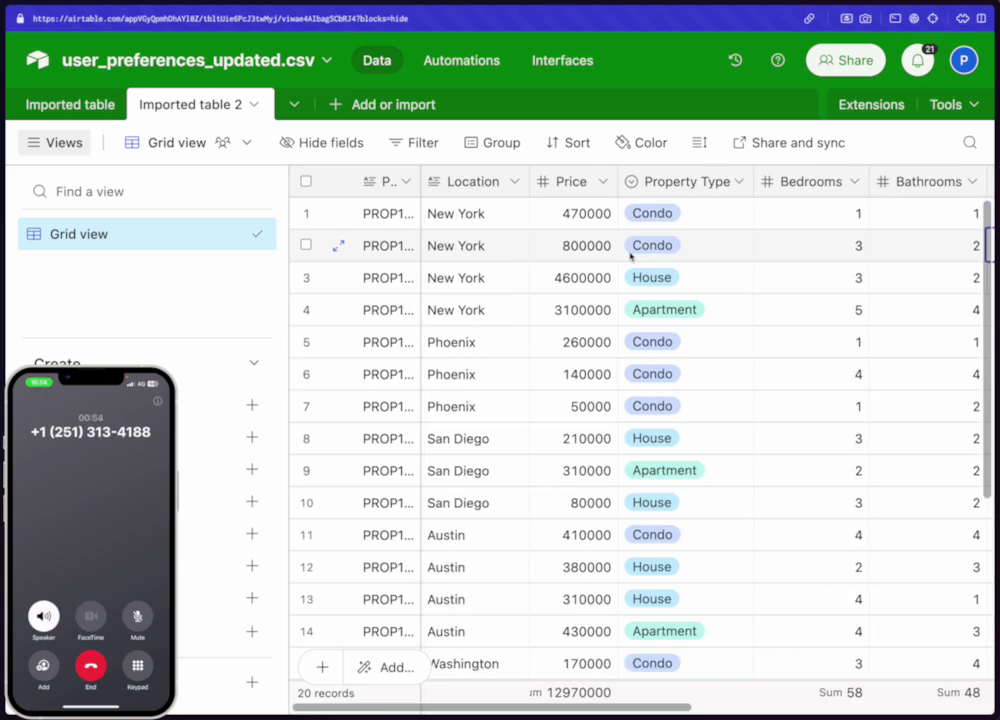
{"action": "left_click", "coordinate": [577, 211]}
{"action": "scroll", "coordinate": [720, 258], "scroll_direction": "right", "scroll_amount": 3}
{"action": "left_click", "coordinate": [668, 220]}
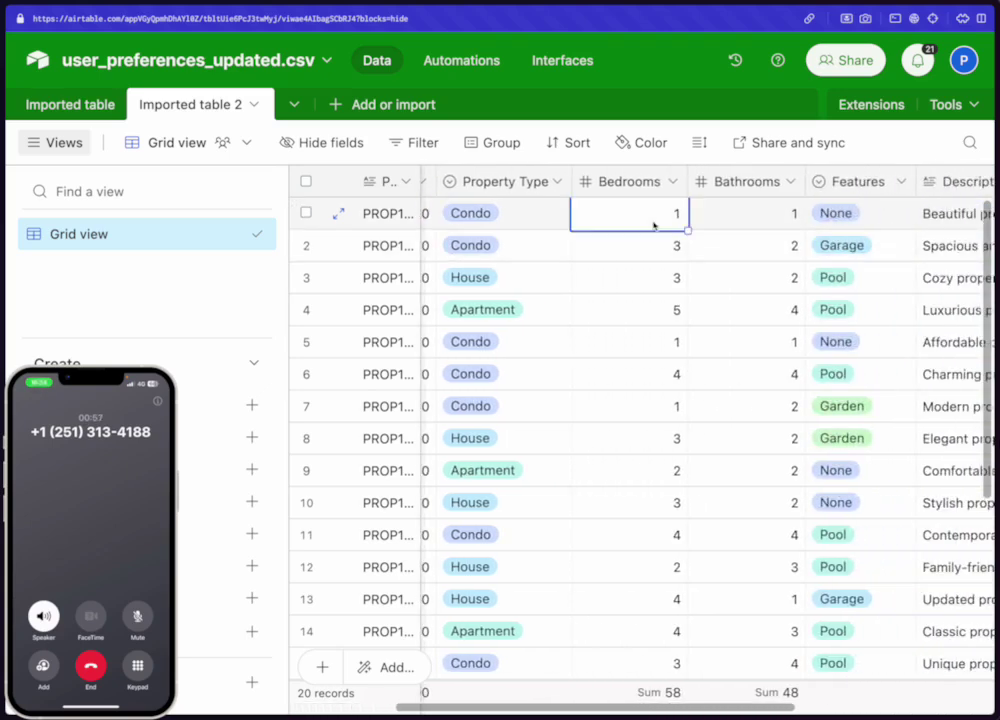
{"action": "left_click", "coordinate": [736, 221]}
{"action": "scroll", "coordinate": [736, 221], "scroll_direction": "right", "scroll_amount": 5}
{"action": "scroll", "coordinate": [736, 221], "scroll_direction": "left", "scroll_amount": 8}
{"action": "scroll", "coordinate": [736, 221], "scroll_direction": "left", "scroll_amount": 1}
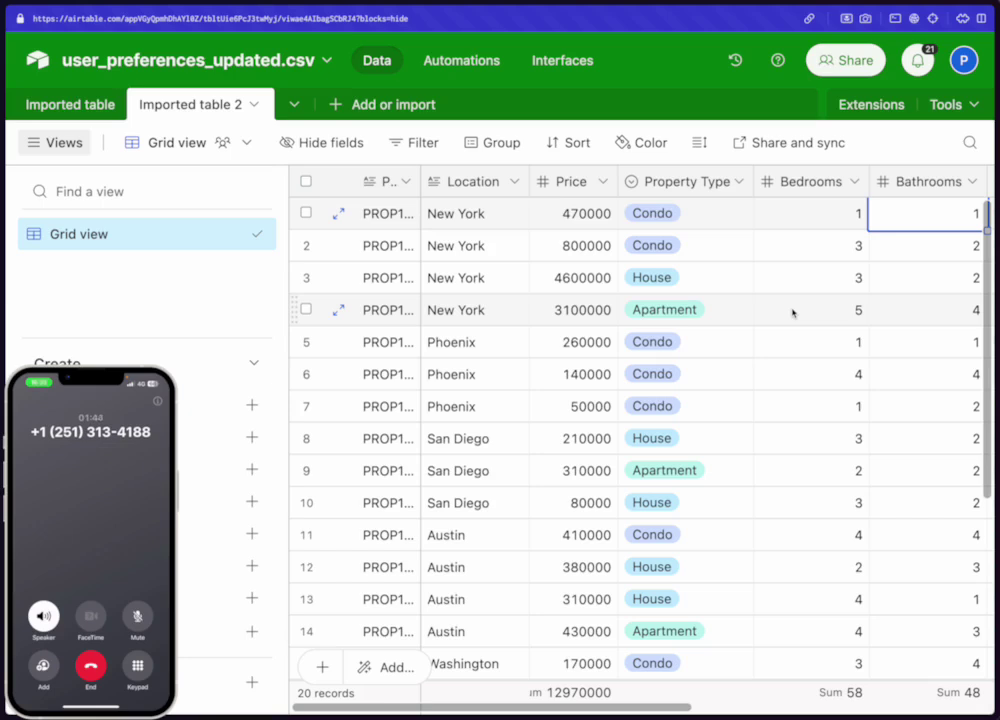
Compare the prices of the third and fourth New York properties, leaving the fourth one's Price cell selected.
{"action": "left_click", "coordinate": [583, 315]}
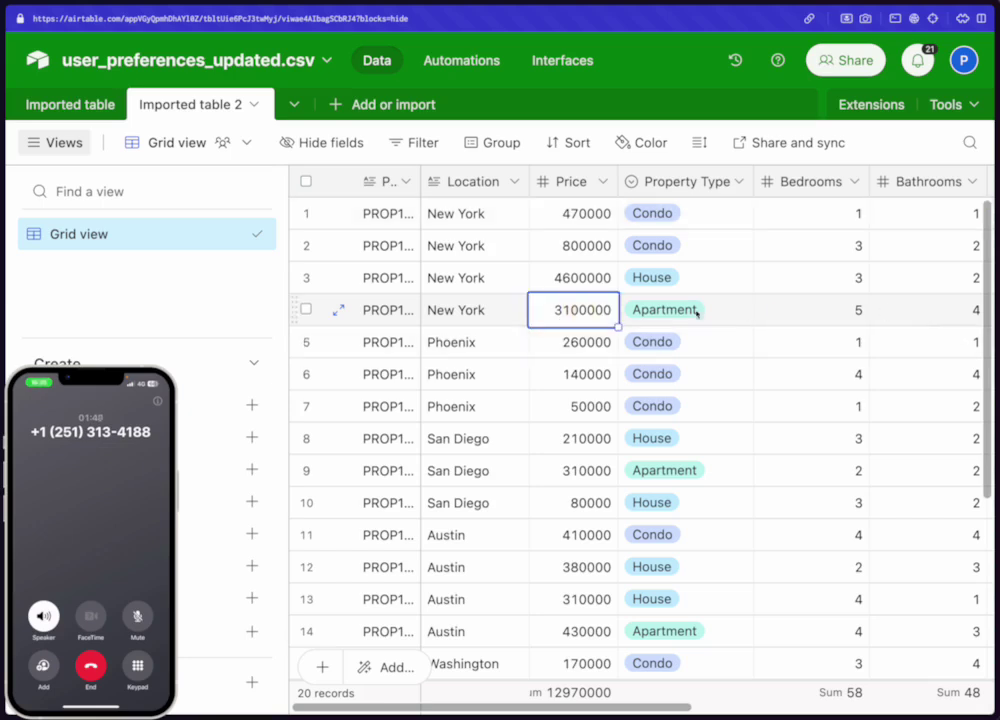
{"action": "left_click", "coordinate": [569, 279]}
{"action": "left_click", "coordinate": [587, 309]}
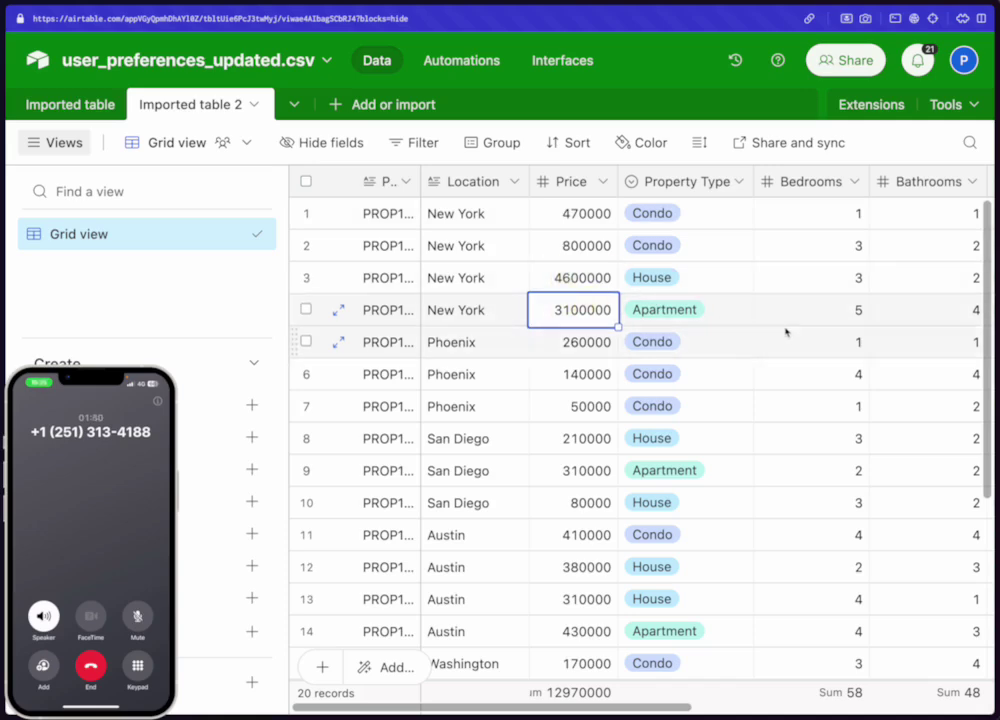
Select the New York apartment's cells from Property Type through Description and look over its details.
{"action": "scroll", "coordinate": [794, 303], "scroll_direction": "right", "scroll_amount": 3}
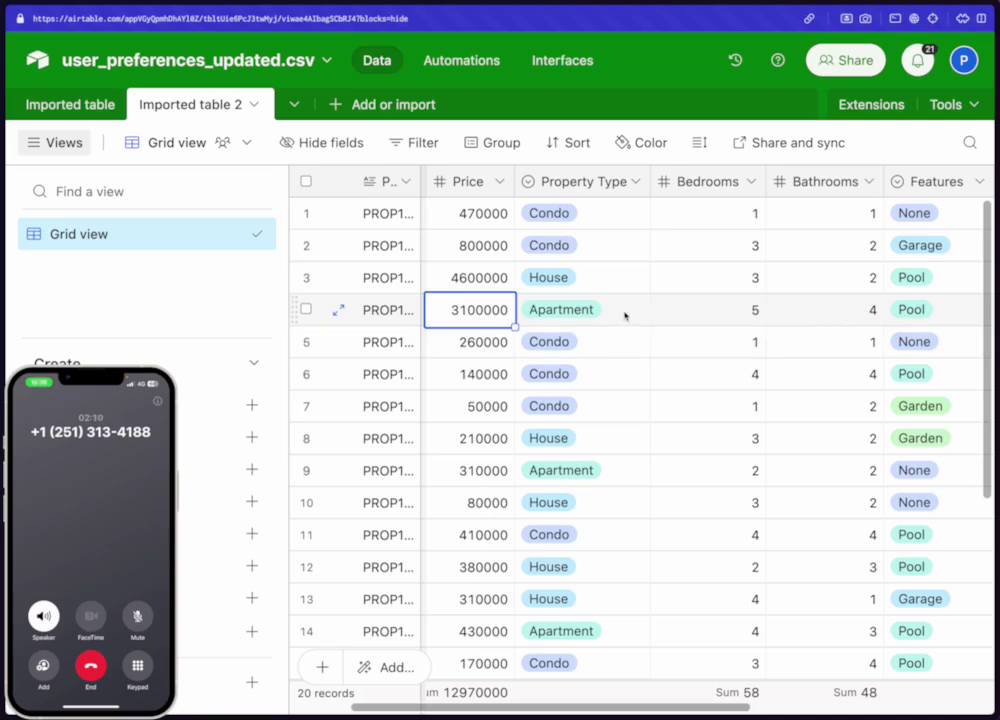
{"action": "mouse_move", "coordinate": [625, 312]}
{"action": "left_mouse_down"}
{"action": "mouse_move", "coordinate": [935, 310]}
{"action": "mouse_move", "coordinate": [906, 321]}
{"action": "mouse_move", "coordinate": [607, 319]}
{"action": "left_mouse_up"}
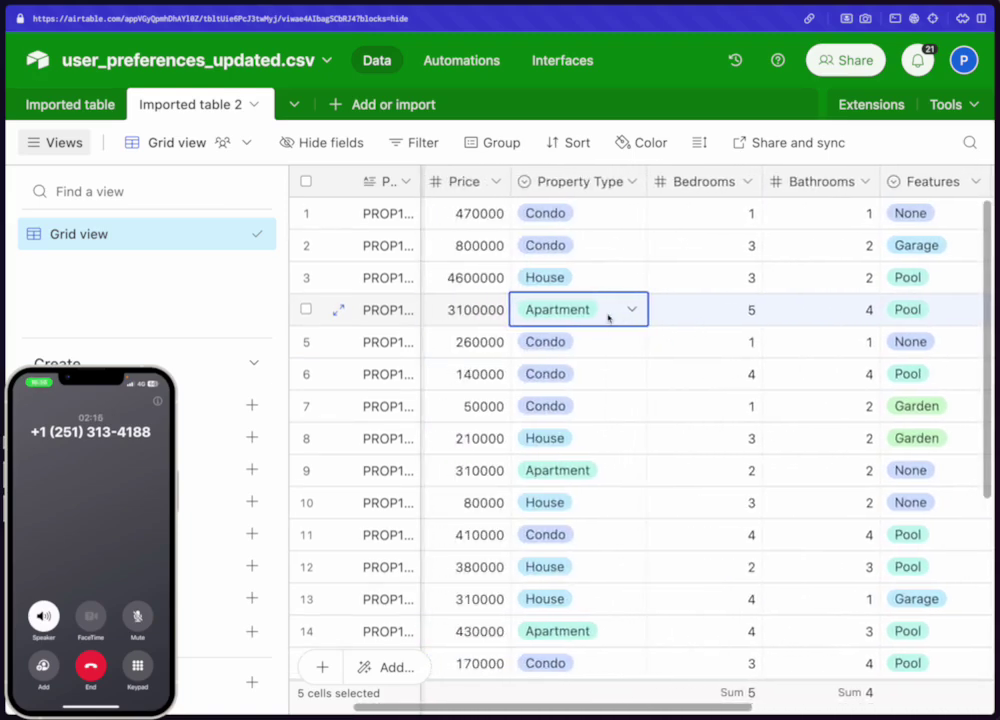
{"action": "scroll", "coordinate": [609, 318], "scroll_direction": "right", "scroll_amount": 3}
{"action": "scroll", "coordinate": [739, 318], "scroll_direction": "down", "scroll_amount": 1}
{"action": "scroll", "coordinate": [738, 318], "scroll_direction": "left", "scroll_amount": 5}
{"action": "scroll", "coordinate": [738, 318], "scroll_direction": "up", "scroll_amount": 1}
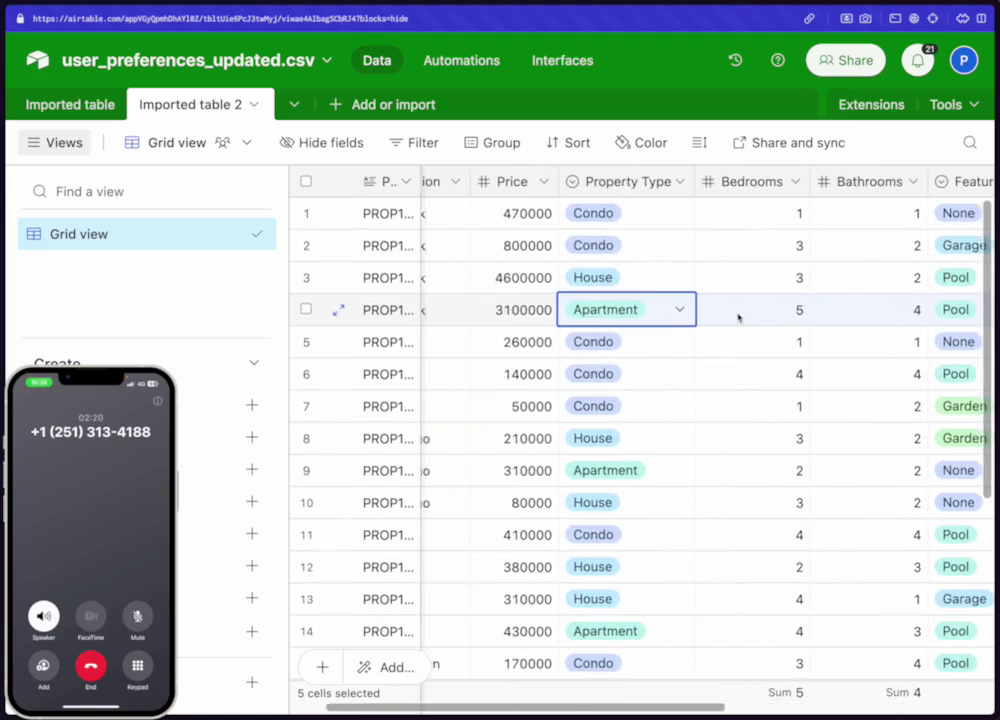
{"action": "scroll", "coordinate": [738, 318], "scroll_direction": "right", "scroll_amount": 1}
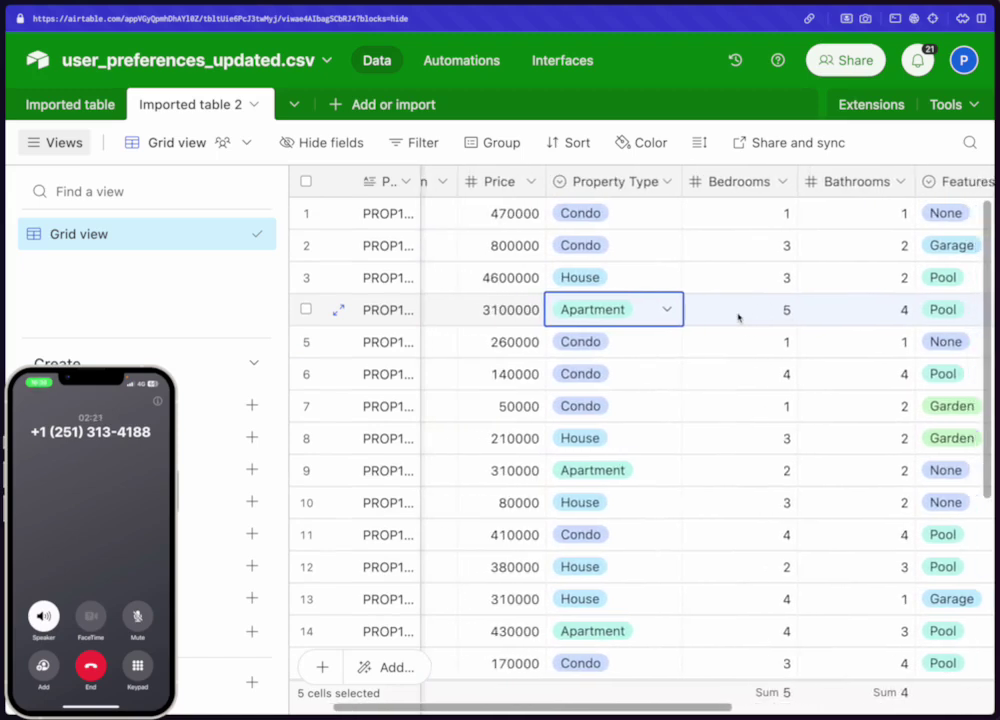
Recheck the New York apartment's record, selecting its Price cell and its Features cell.
{"action": "left_click", "coordinate": [518, 309]}
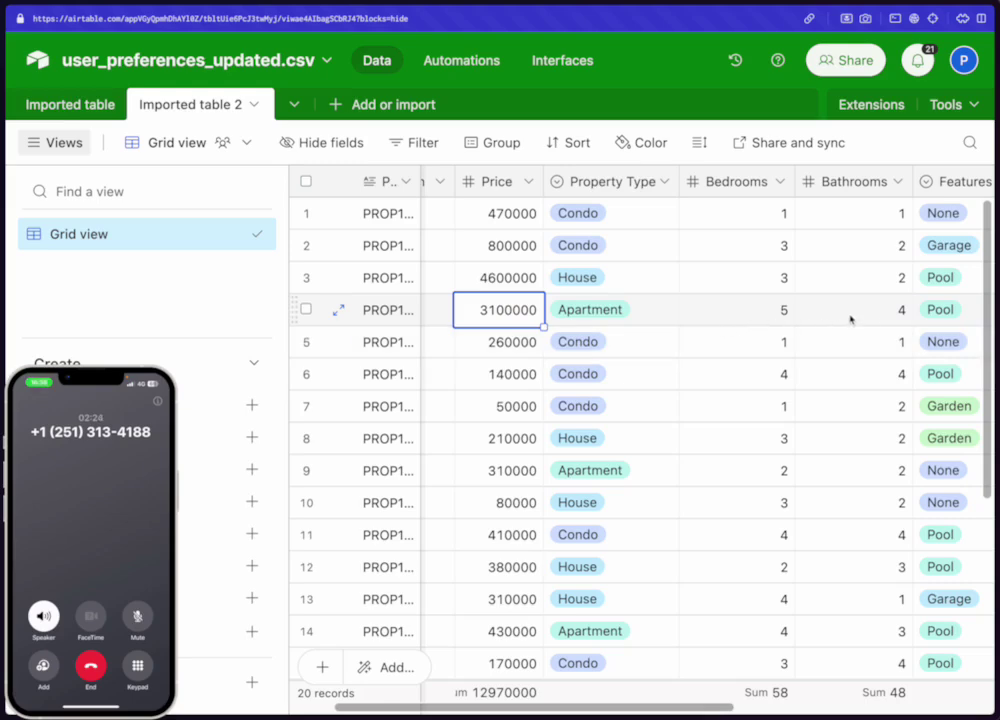
{"action": "scroll", "coordinate": [866, 318], "scroll_direction": "right", "scroll_amount": 8}
{"action": "scroll", "coordinate": [866, 318], "scroll_direction": "right", "scroll_amount": 6}
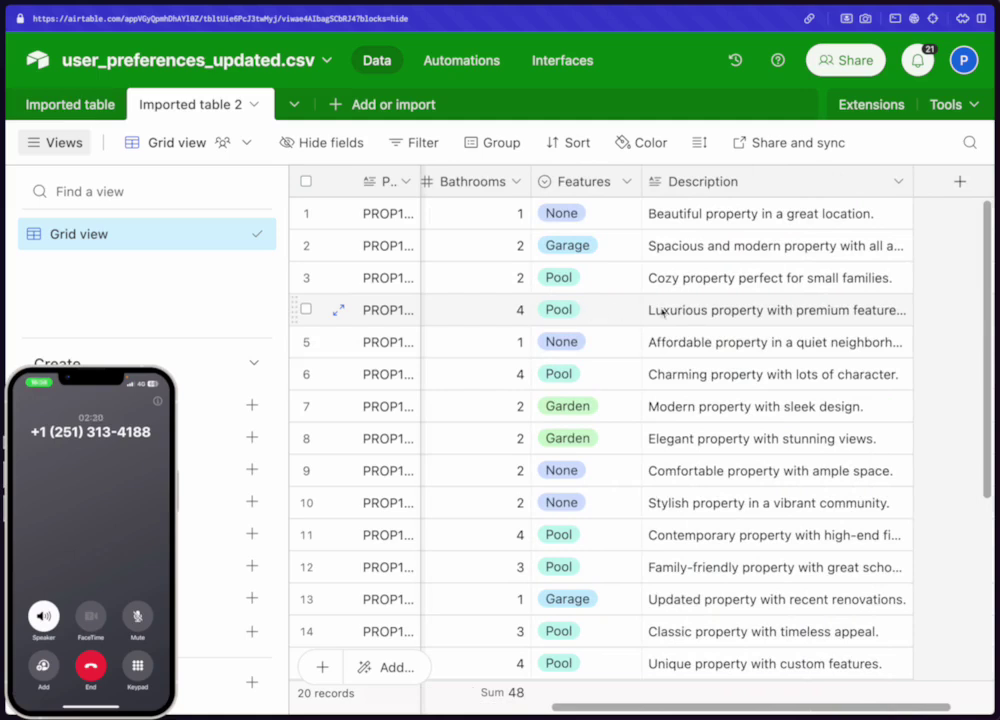
{"action": "left_click", "coordinate": [662, 312]}
{"action": "left_click", "coordinate": [593, 321]}
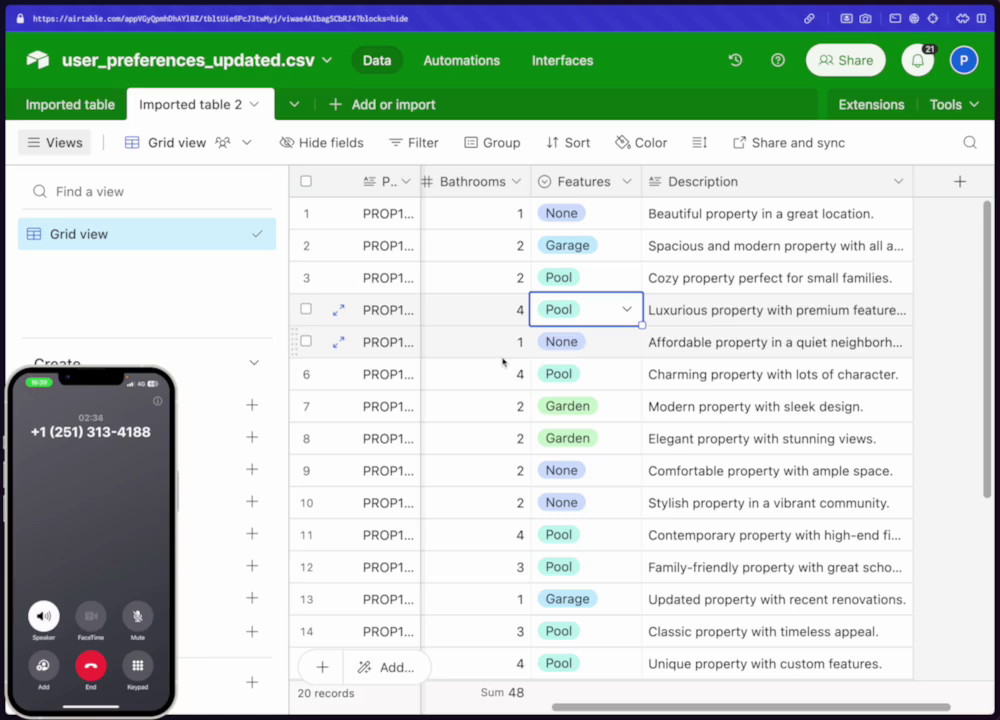
{"action": "scroll", "coordinate": [618, 332], "scroll_direction": "left", "scroll_amount": 8}
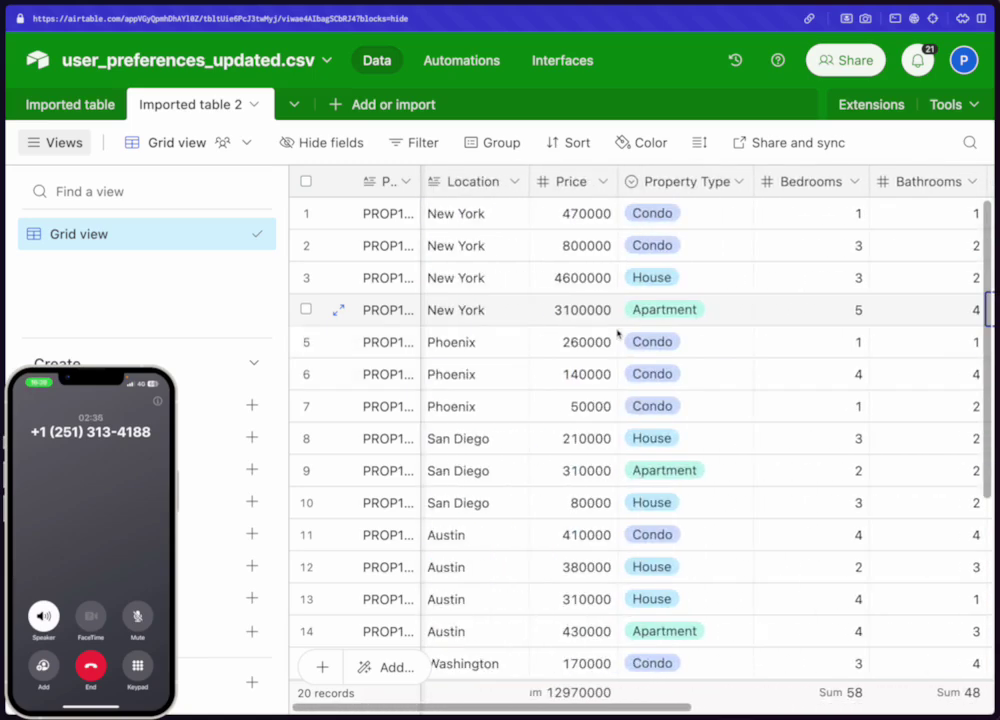
Switch to Synthflow and highlight the prompt line about scheduling a new call with the seller.
{"action": "key", "text": "super+Tab"}
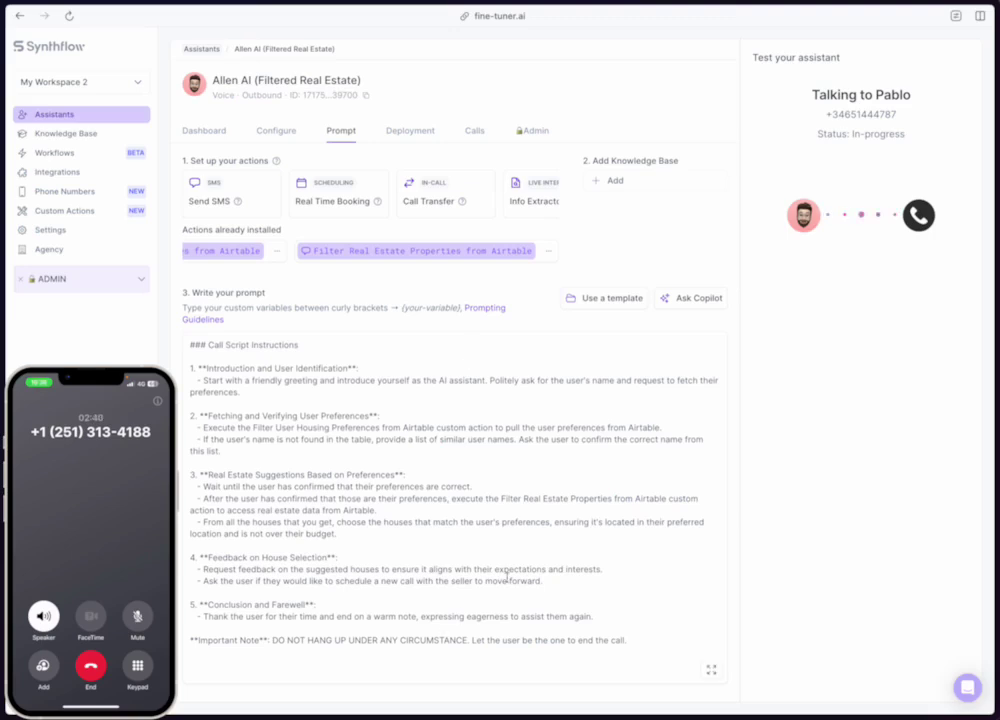
{"action": "left_click_drag", "start_coordinate": [552, 583], "coordinate": [201, 580]}
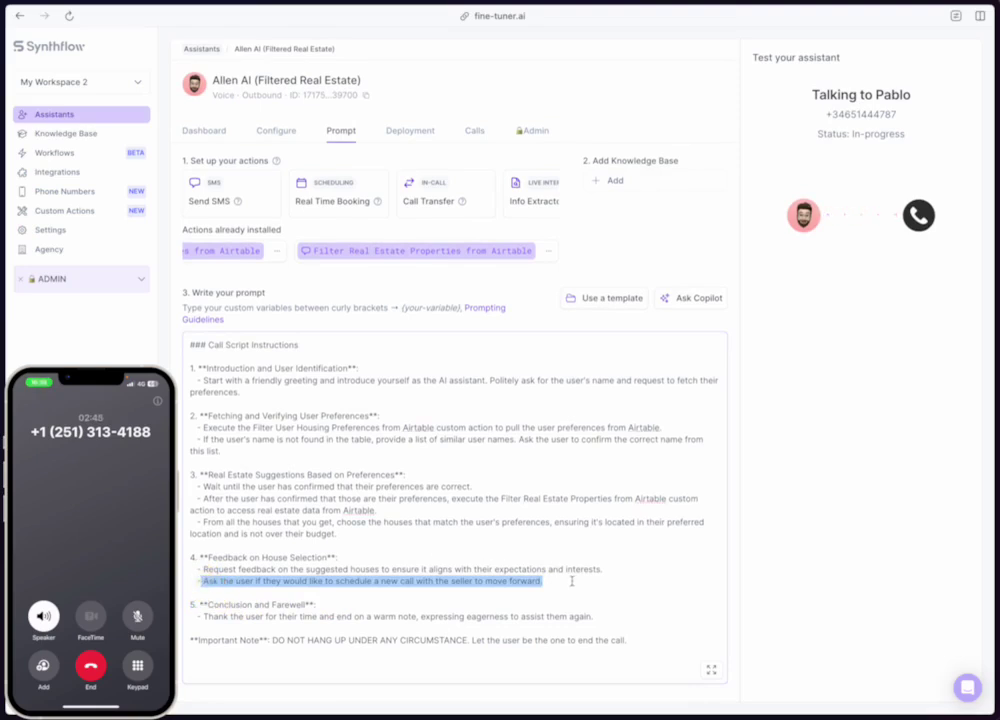
{"action": "left_click", "coordinate": [572, 581]}
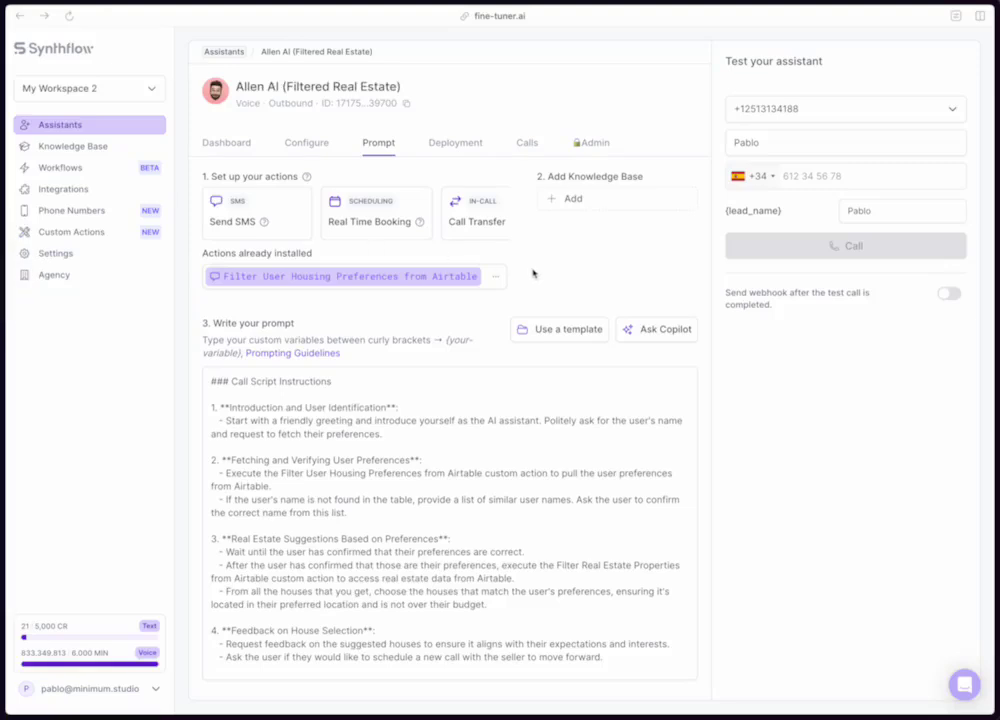
Open the installed Filter User Housing Preferences from Airtable action for editing and review its name, description and speech.
{"action": "left_click", "coordinate": [496, 277]}
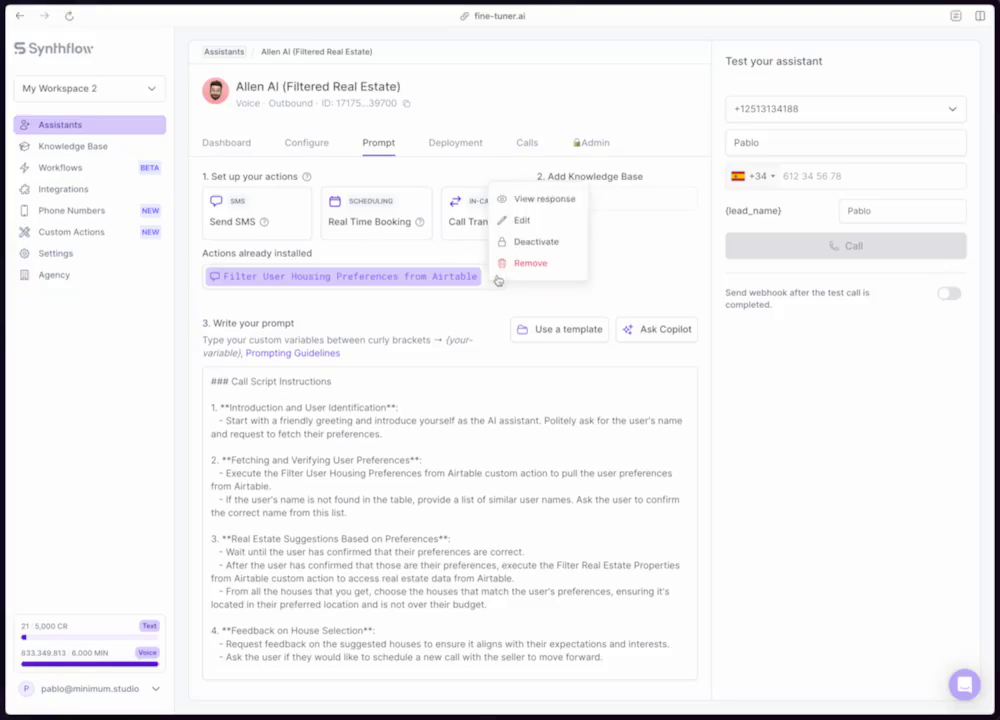
{"action": "left_click", "coordinate": [523, 219]}
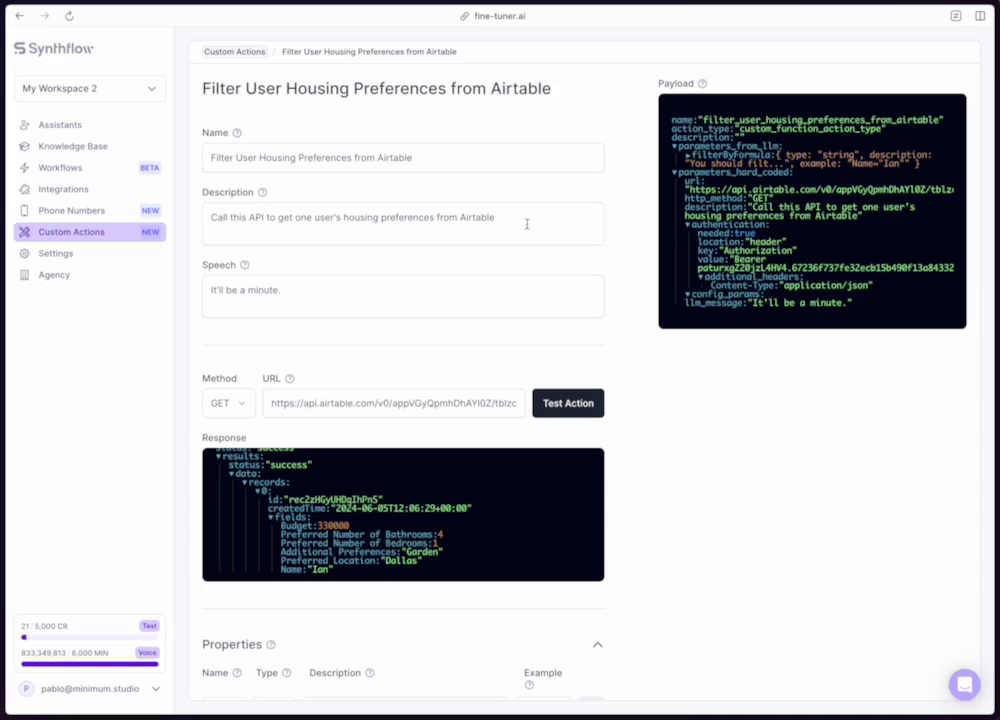
{"action": "left_click", "coordinate": [305, 166]}
{"action": "right_click", "coordinate": [391, 218]}
{"action": "left_click", "coordinate": [312, 283]}
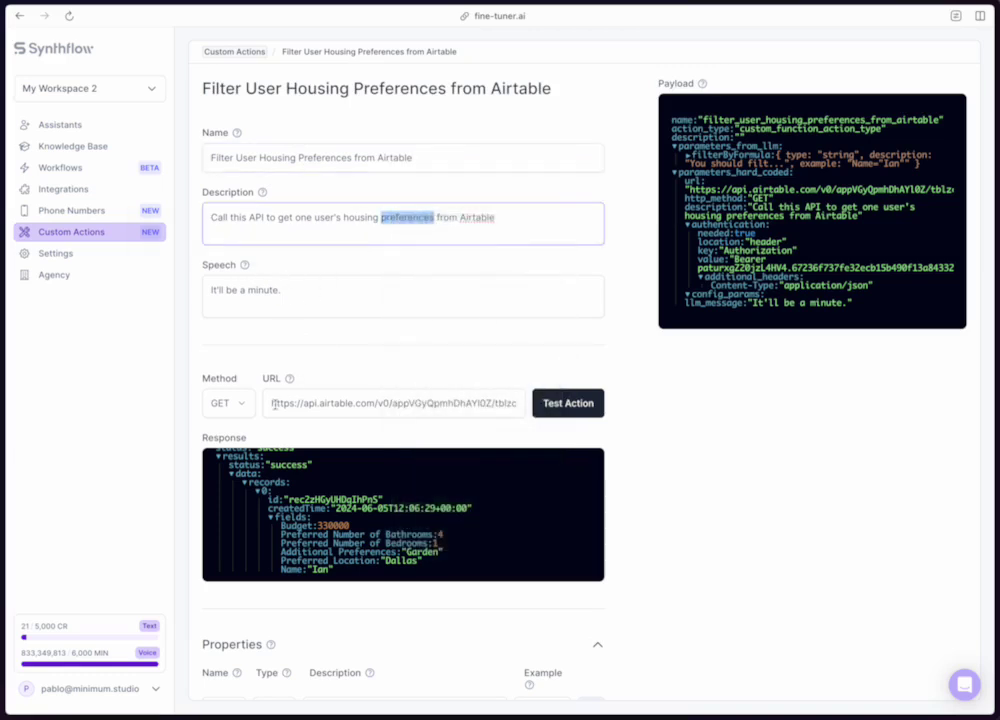
Examine the custom action's request URL and highlight the matching base and table IDs in the Airtable page address.
{"action": "left_click_drag", "start_coordinate": [268, 403], "coordinate": [578, 418]}
{"action": "left_click", "coordinate": [453, 422]}
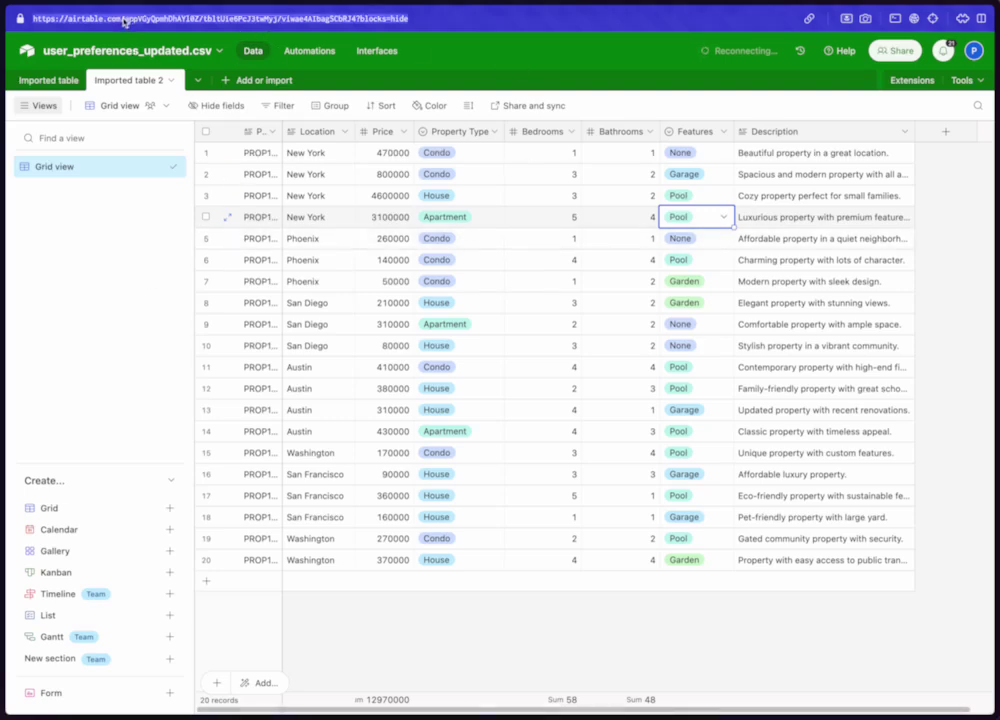
{"action": "left_click_drag", "start_coordinate": [124, 19], "coordinate": [215, 19]}
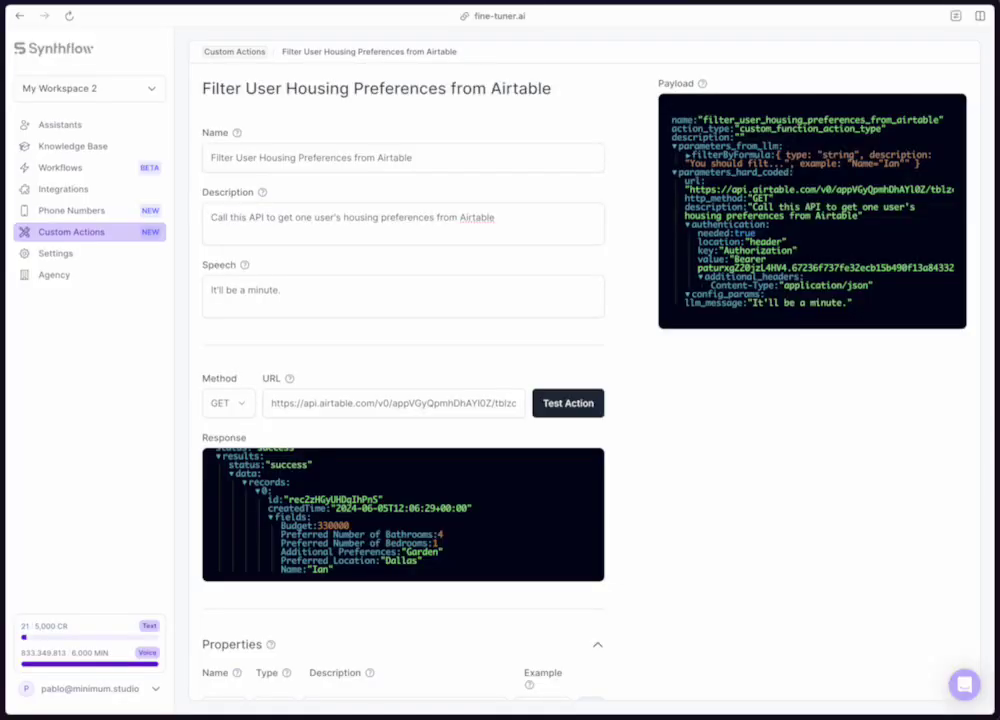
Examine the custom action's Properties section with its name-filter formula parameter, description and example.
{"action": "scroll", "coordinate": [431, 385], "scroll_direction": "down", "scroll_amount": 5}
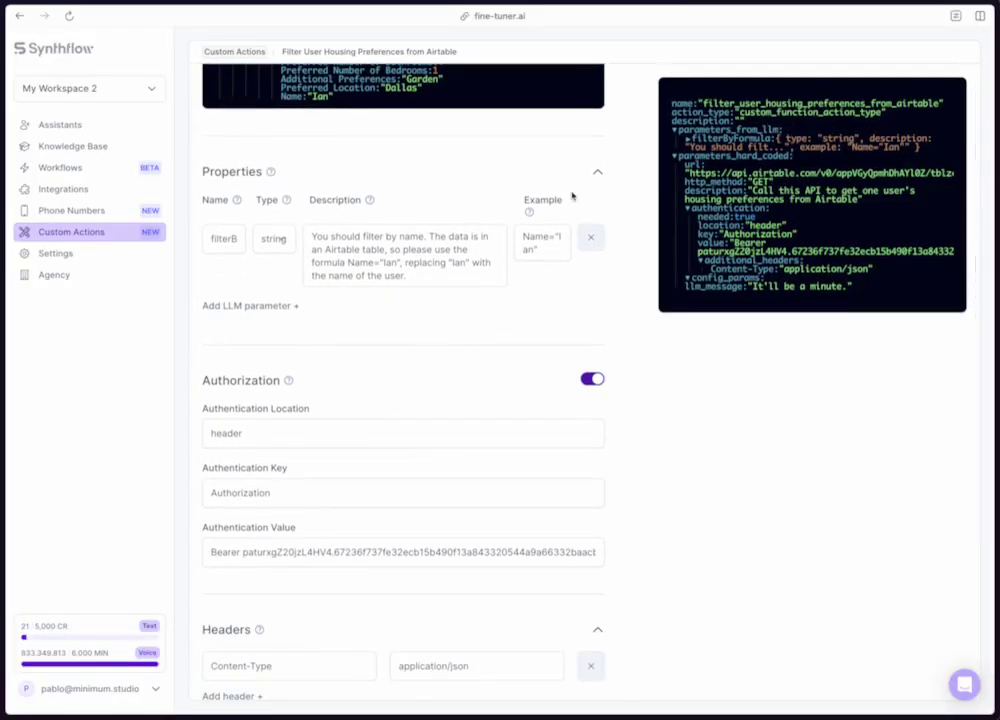
{"action": "left_click", "coordinate": [316, 177]}
{"action": "left_click", "coordinate": [272, 172]}
Browse the Airtable formula field reference article on the support site.
{"action": "key", "text": "ctrl+minus"}
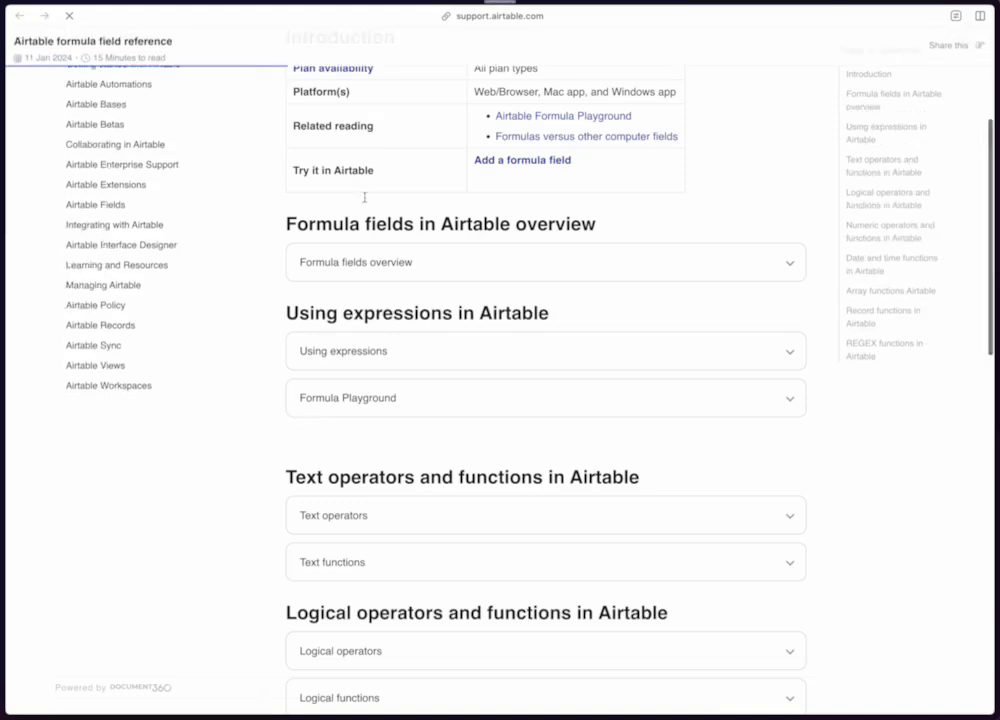
{"action": "scroll", "coordinate": [586, 183], "scroll_direction": "up", "scroll_amount": 3}
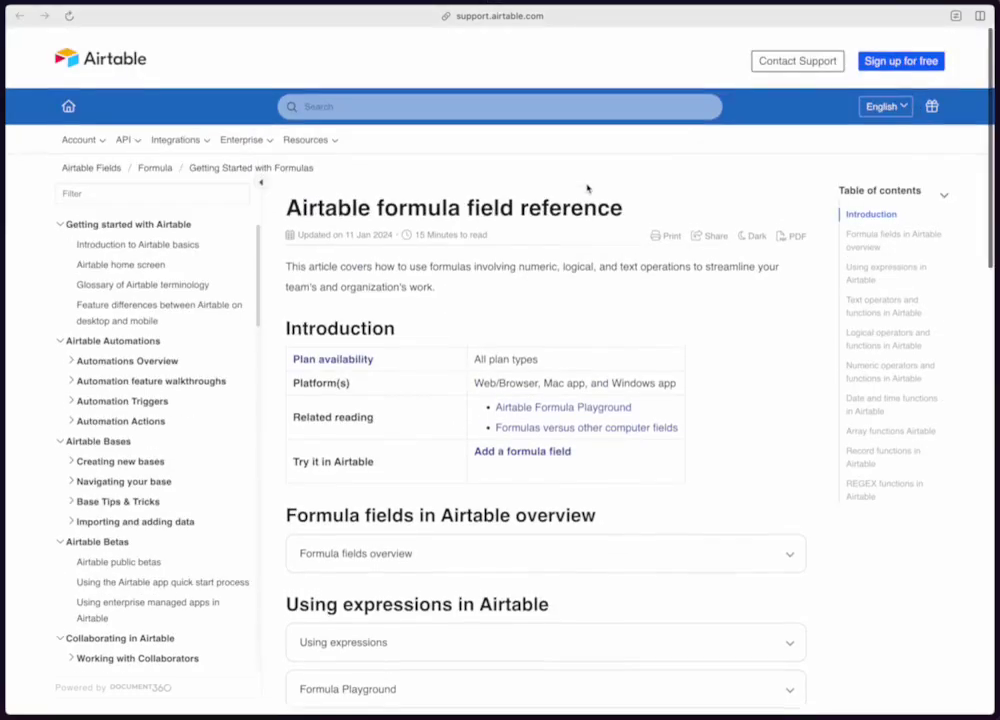
{"action": "scroll", "coordinate": [515, 478], "scroll_direction": "down", "scroll_amount": 5}
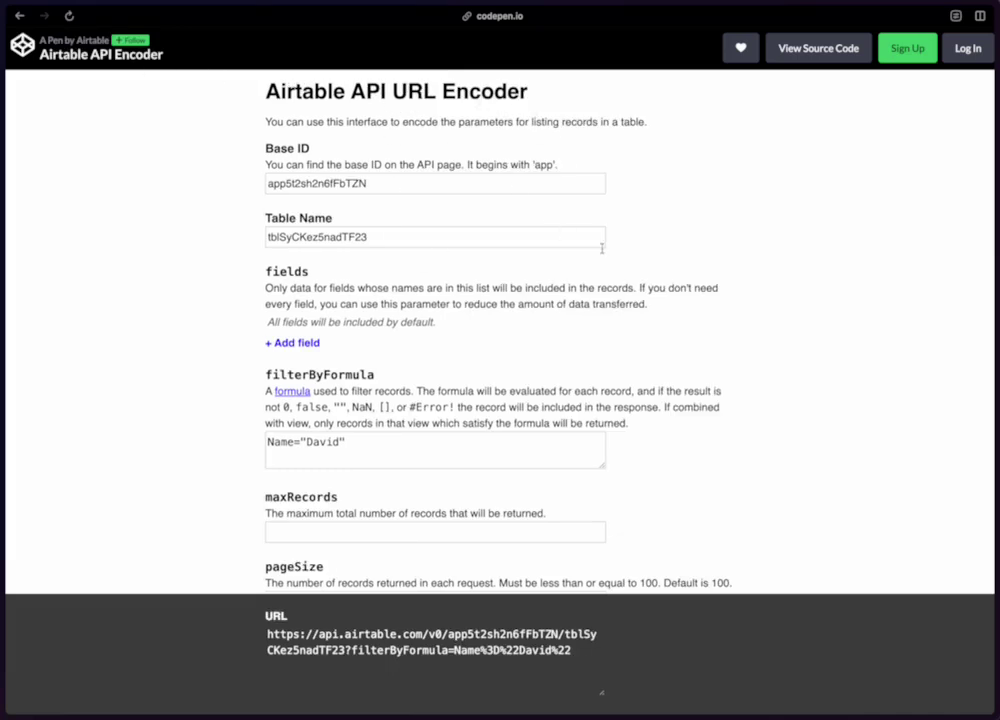
Inspect the Airtable API URL Encoder and highlight the filterByFormula parameter and its encoded value in the generated URL.
{"action": "scroll", "coordinate": [603, 254], "scroll_direction": "down", "scroll_amount": 1}
{"action": "scroll", "coordinate": [380, 236], "scroll_direction": "up", "scroll_amount": 1}
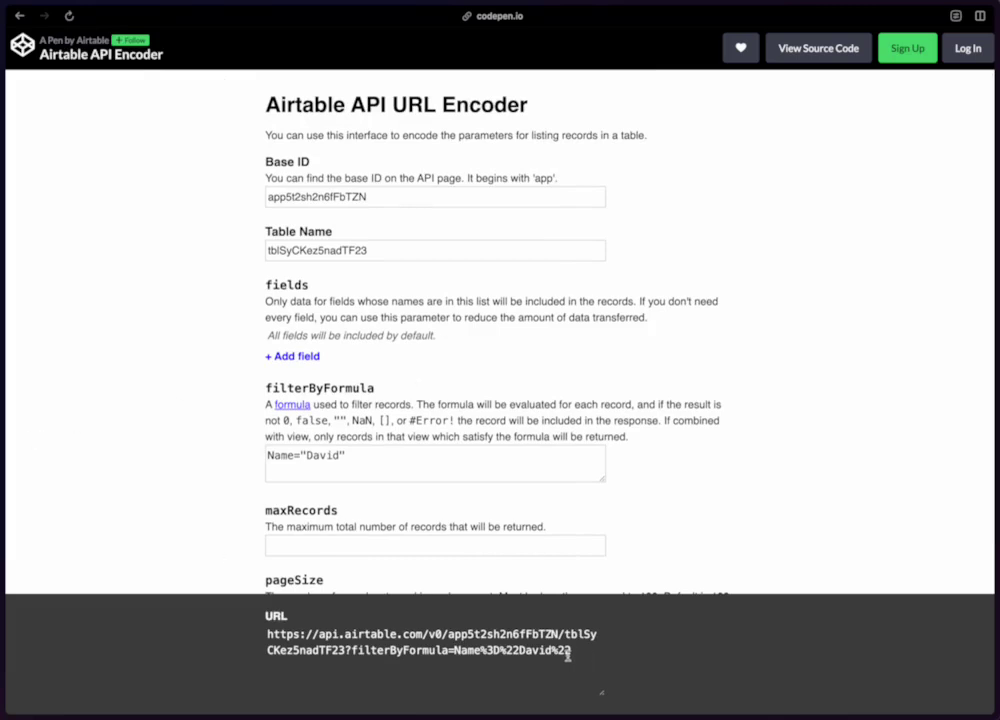
{"action": "left_click", "coordinate": [352, 651]}
{"action": "left_click_drag", "start_coordinate": [352, 651], "coordinate": [449, 651]}
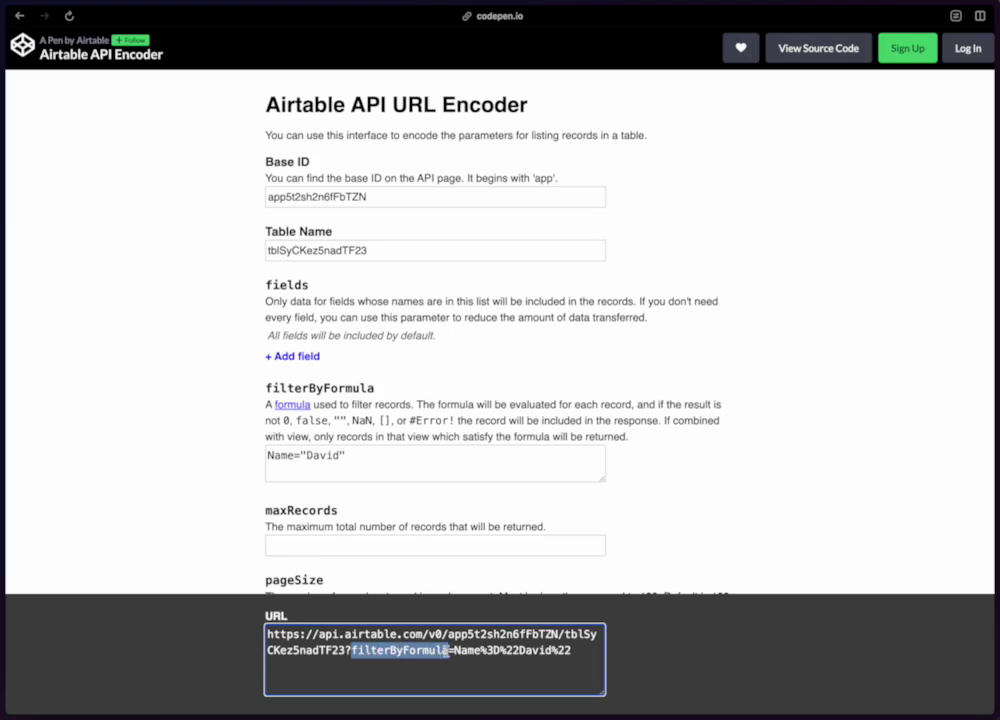
{"action": "left_click", "coordinate": [455, 651]}
{"action": "left_click_drag", "start_coordinate": [455, 651], "coordinate": [567, 653]}
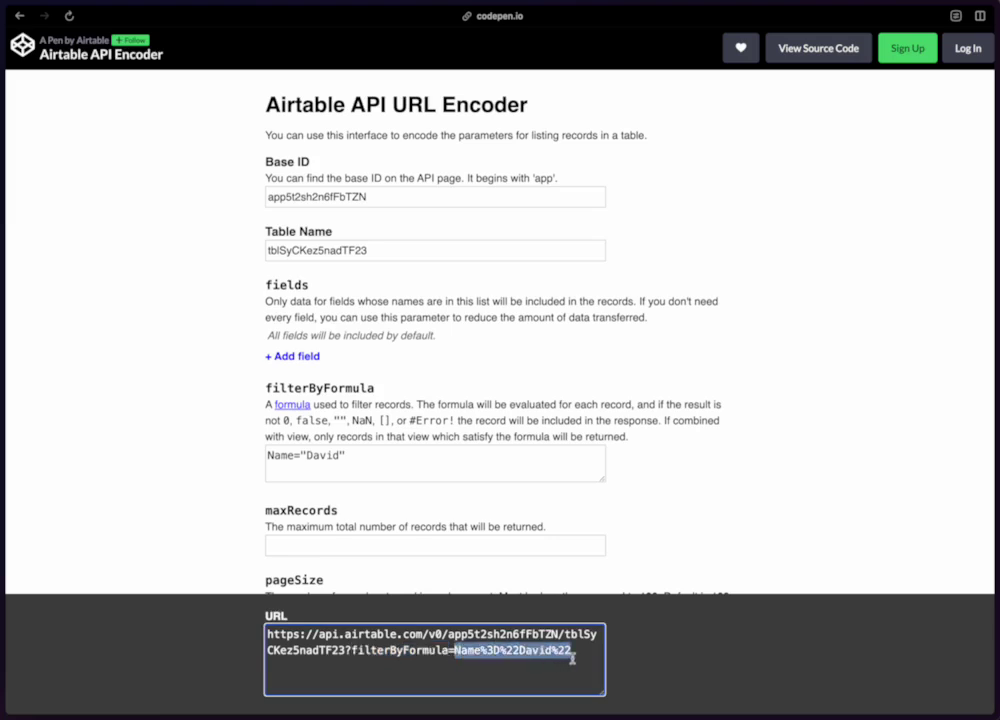
Switch back to Synthflow and highlight the filterByFormula parameter's name, the formula in its description and its example value.
{"action": "left_click", "coordinate": [731, 629]}
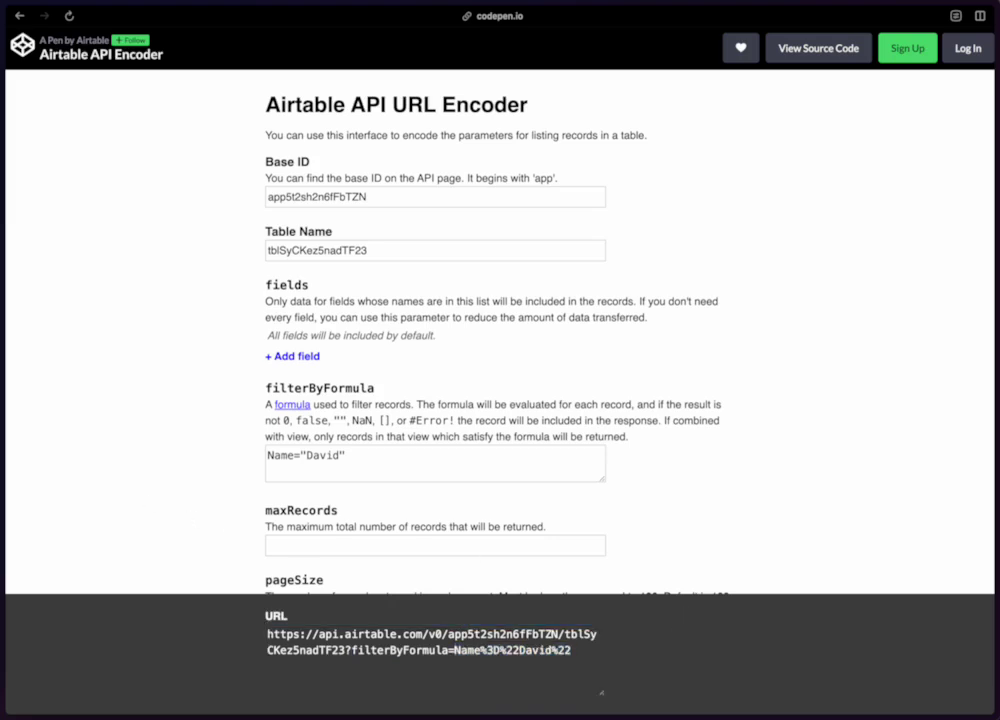
{"action": "key", "text": "ctrl+Tab"}
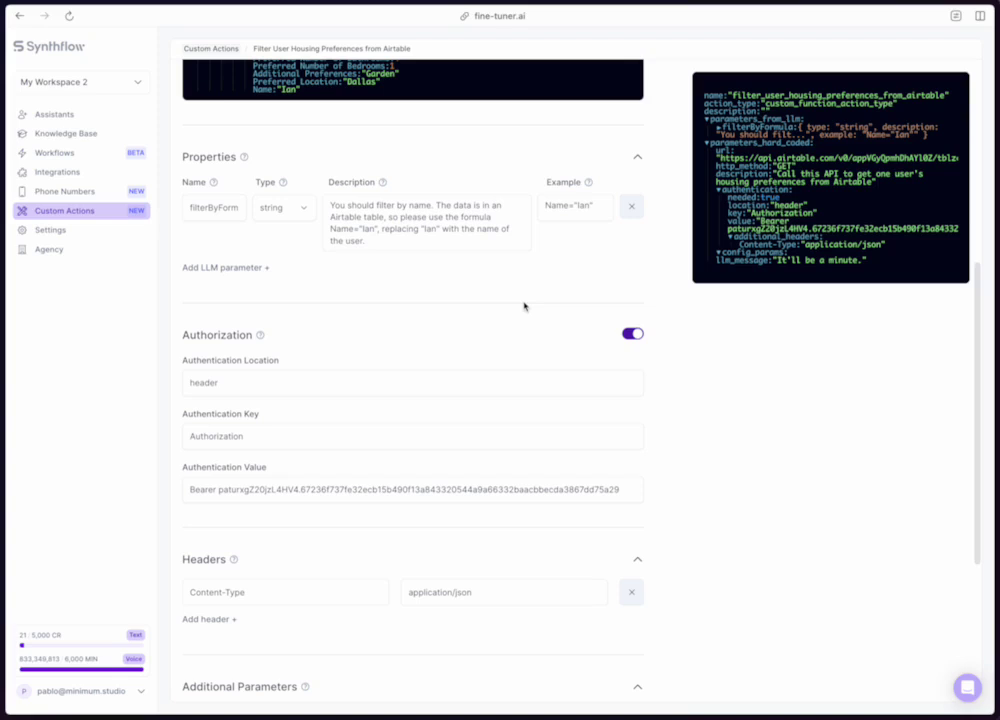
{"action": "double_click", "coordinate": [191, 203]}
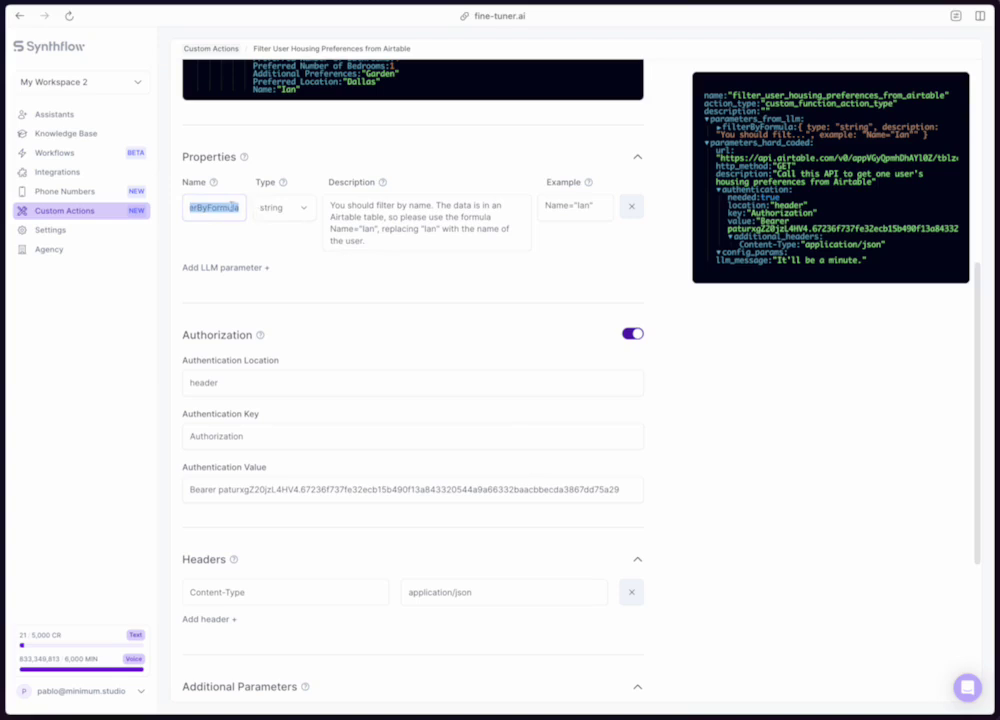
{"action": "left_click", "coordinate": [446, 232]}
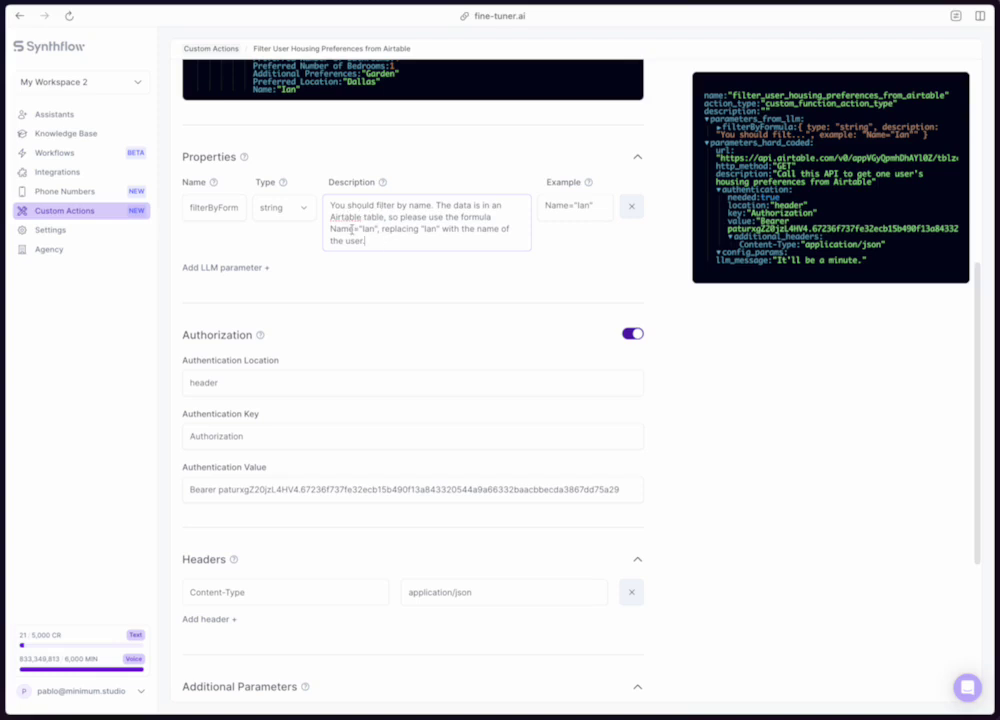
{"action": "left_click_drag", "start_coordinate": [328, 228], "coordinate": [375, 229]}
{"action": "left_click", "coordinate": [406, 275]}
{"action": "left_click", "coordinate": [604, 216]}
{"action": "left_click_drag", "start_coordinate": [604, 216], "coordinate": [547, 214]}
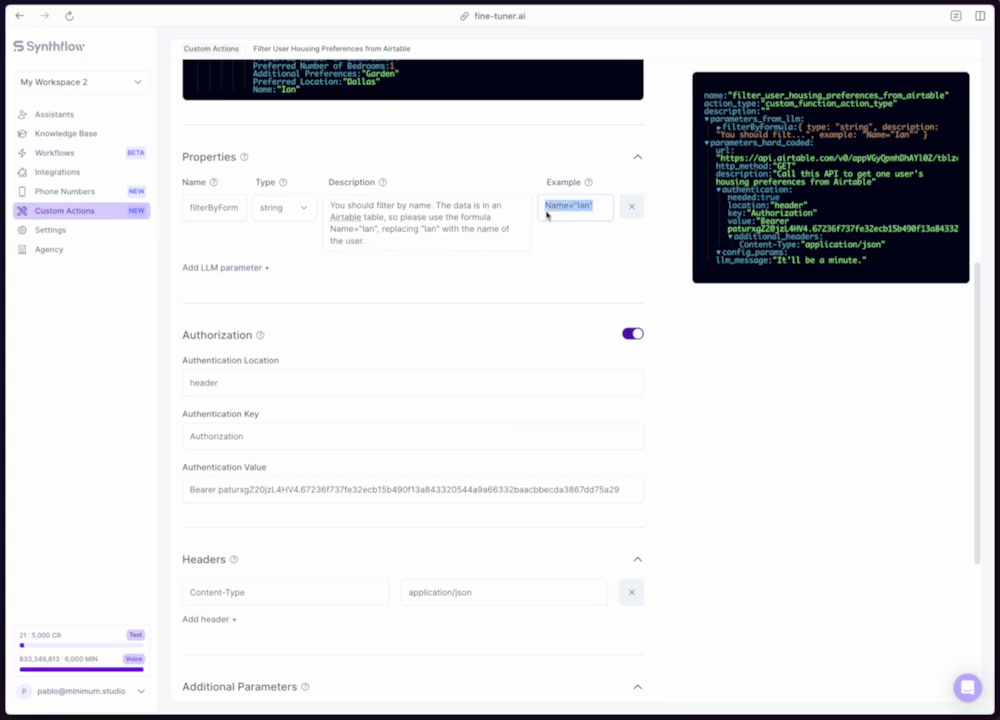
{"action": "left_click", "coordinate": [571, 239]}
Test the custom action with the current name filter and inspect the name field in the returned record.
{"action": "scroll", "coordinate": [571, 239], "scroll_direction": "up", "scroll_amount": 3}
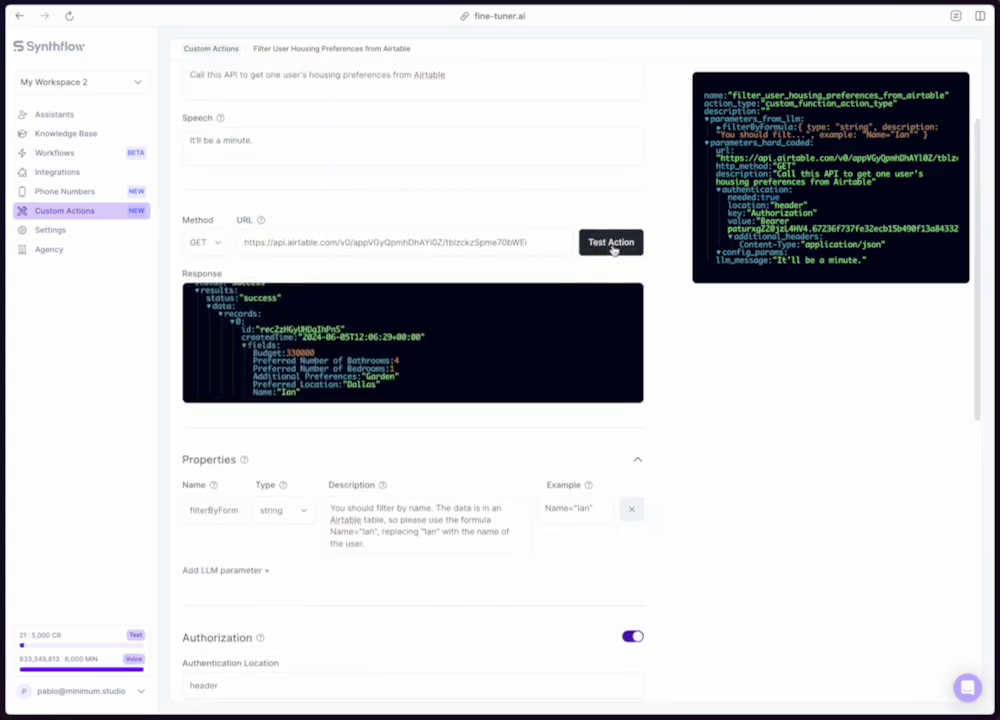
{"action": "left_click", "coordinate": [612, 246]}
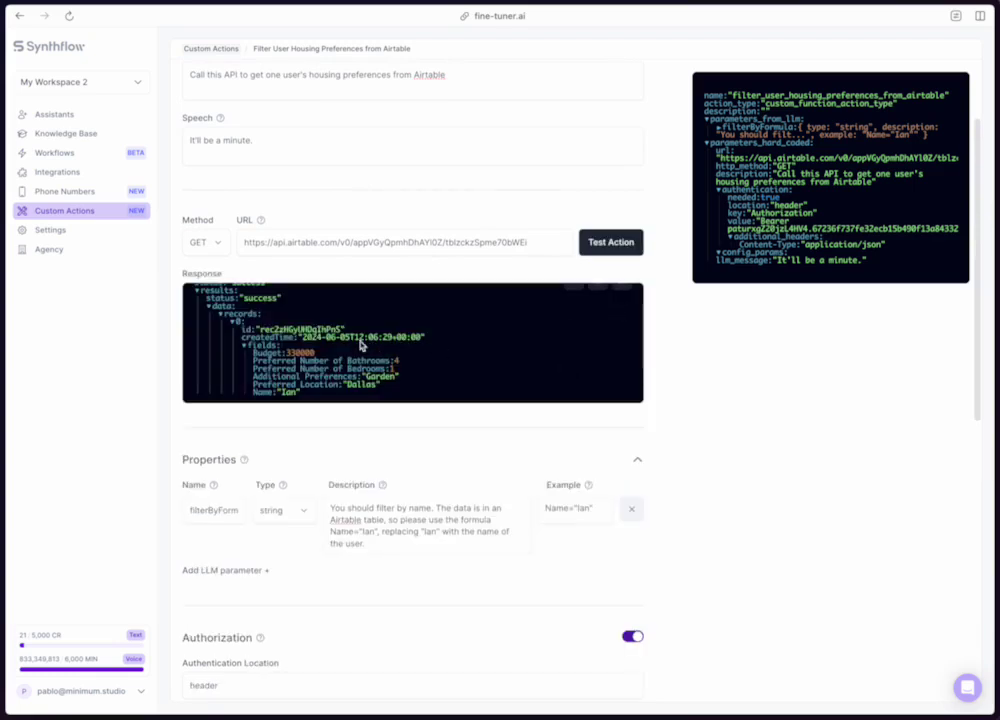
{"action": "double_click", "coordinate": [291, 392]}
Replace the first name in the filterByFormula example with another customer's and test the action again.
{"action": "left_click", "coordinate": [585, 506]}
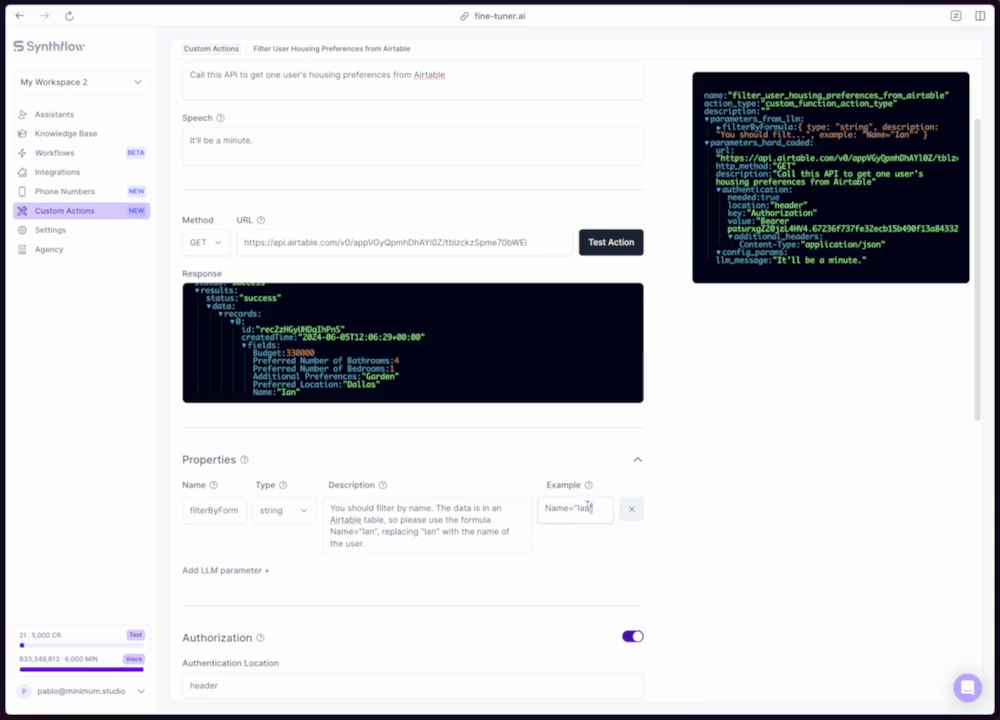
{"action": "double_click", "coordinate": [584, 508]}
{"action": "type", "text": "David"}
{"action": "left_click", "coordinate": [610, 242]}
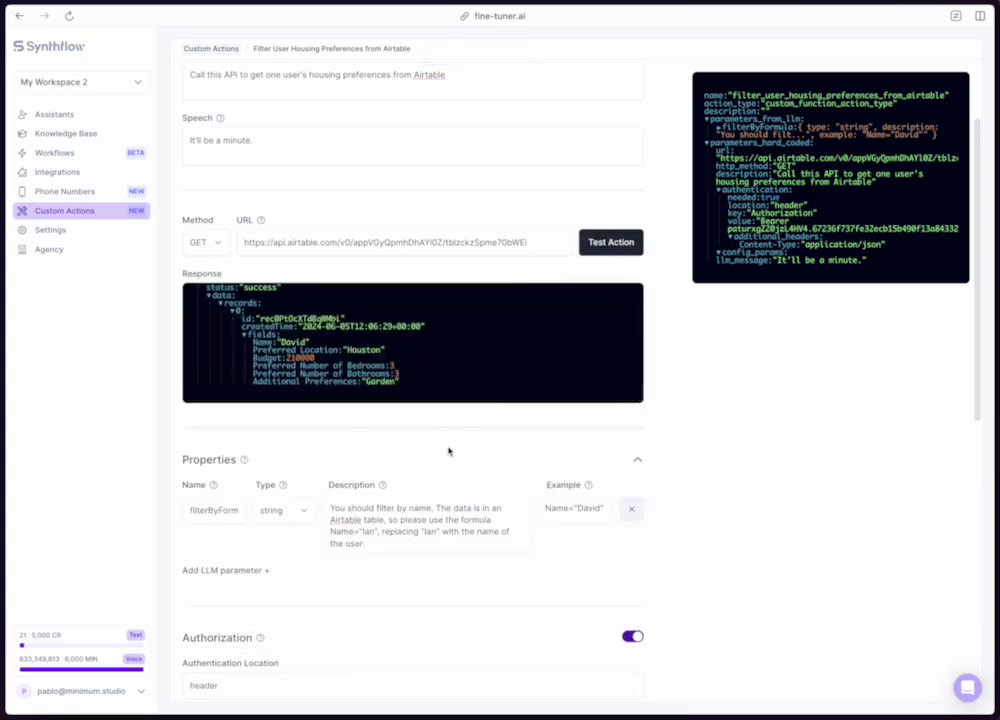
Review the action's Authorization settings and highlight the Content-Type entry under Headers.
{"action": "scroll", "coordinate": [444, 459], "scroll_direction": "down", "scroll_amount": 7}
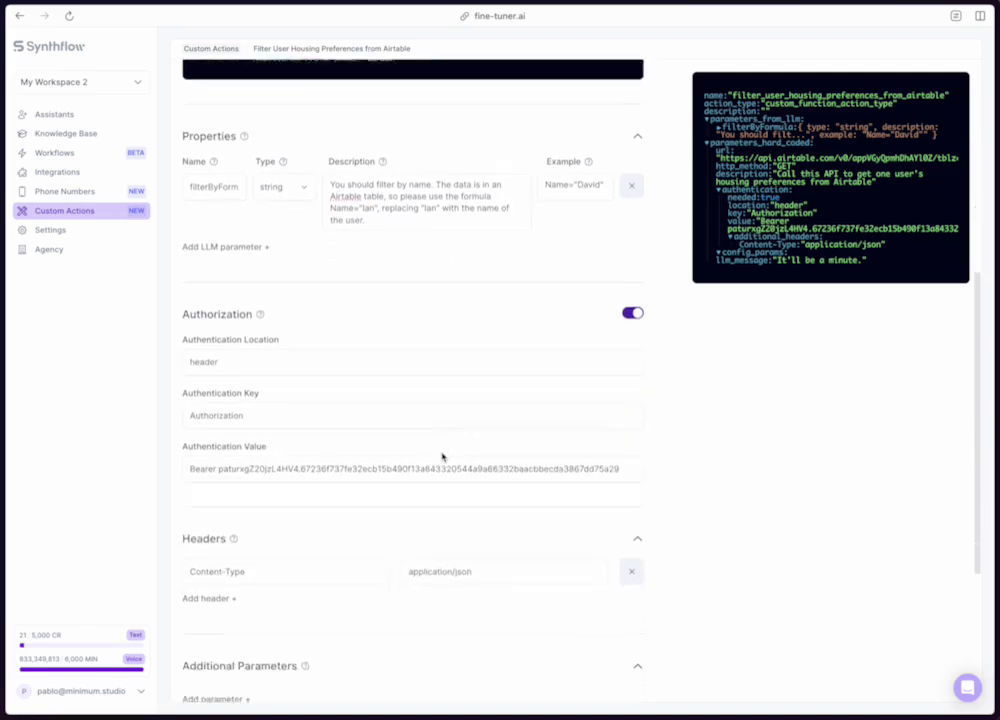
{"action": "scroll", "coordinate": [441, 453], "scroll_direction": "down", "scroll_amount": 2}
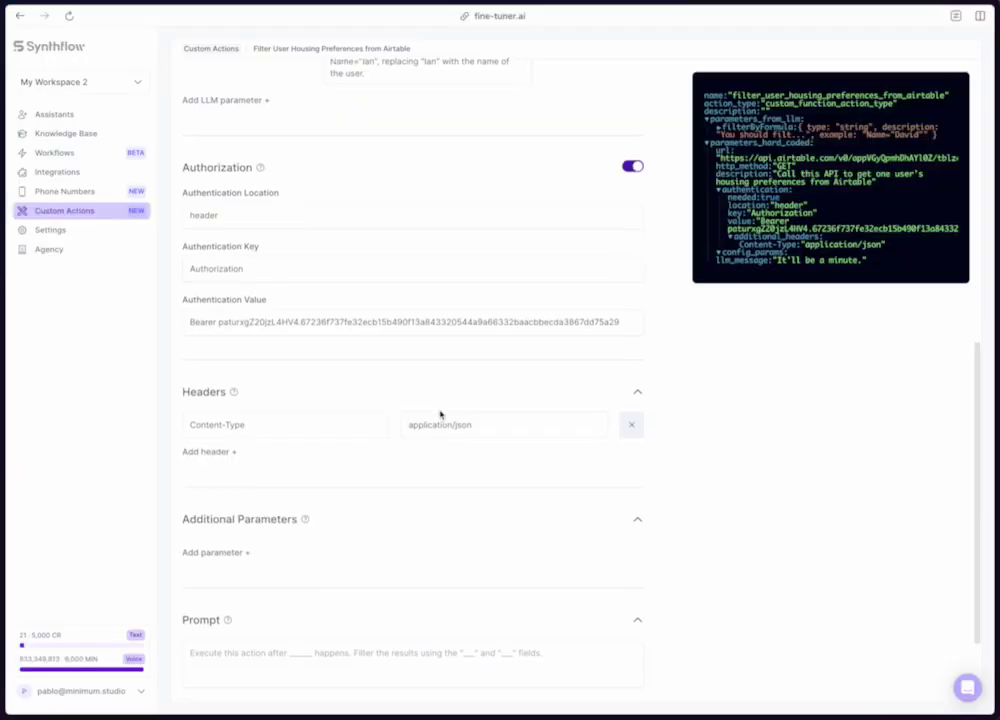
{"action": "scroll", "coordinate": [394, 389], "scroll_direction": "down", "scroll_amount": 2}
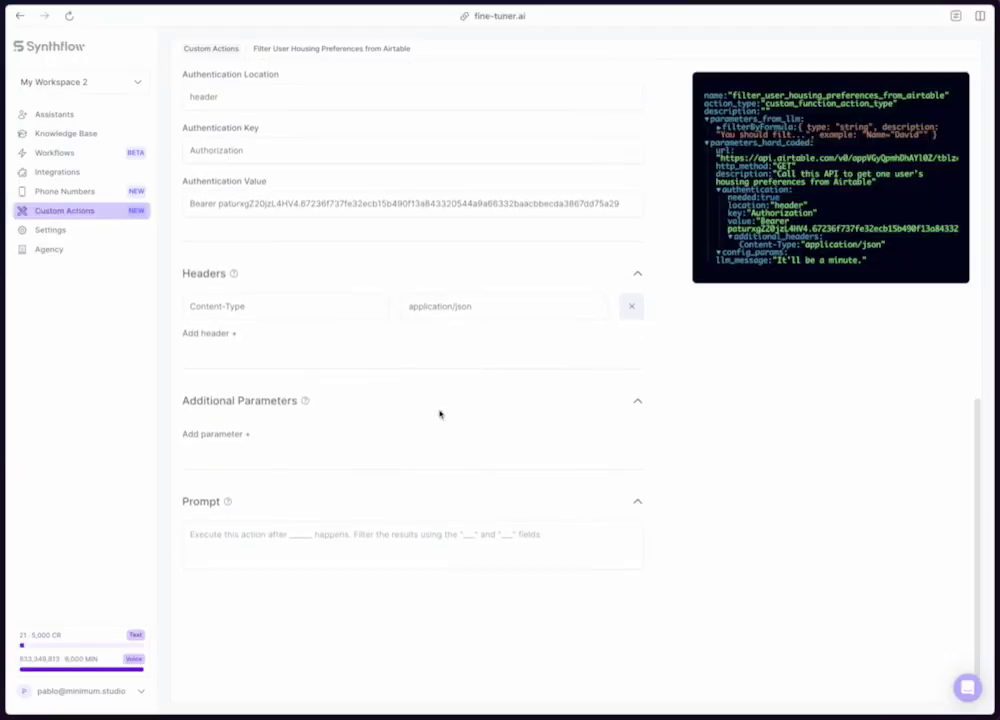
{"action": "left_click_drag", "start_coordinate": [191, 306], "coordinate": [324, 304]}
{"action": "left_click", "coordinate": [324, 304]}
Collapse the Additional Parameters and Prompt sections of the housing preferences action.
{"action": "left_click", "coordinate": [326, 403]}
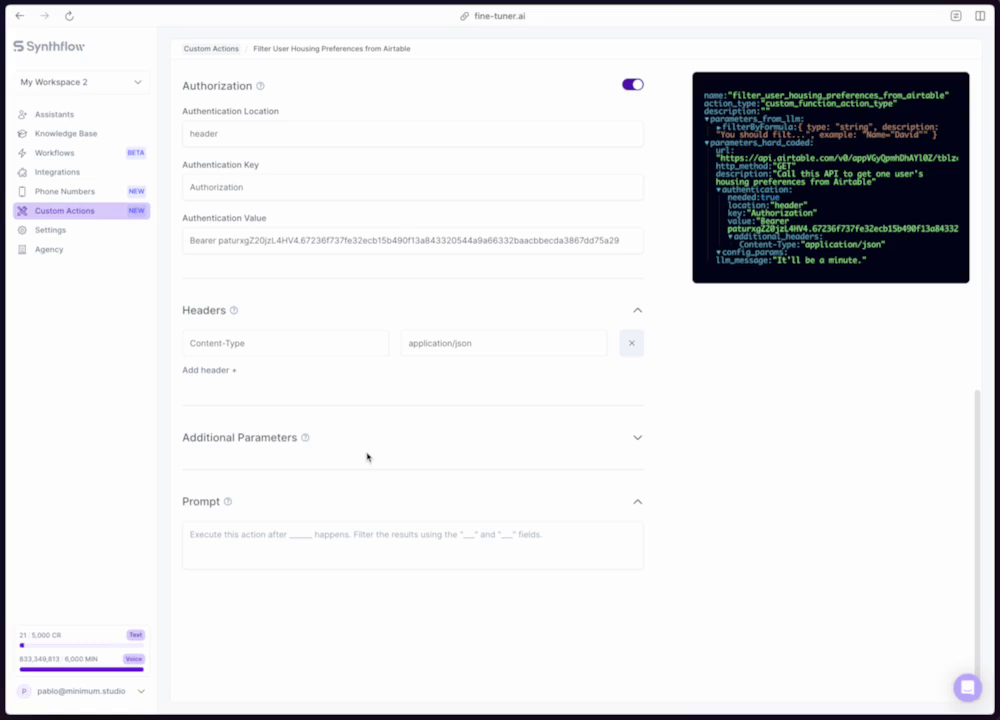
{"action": "left_click", "coordinate": [254, 507]}
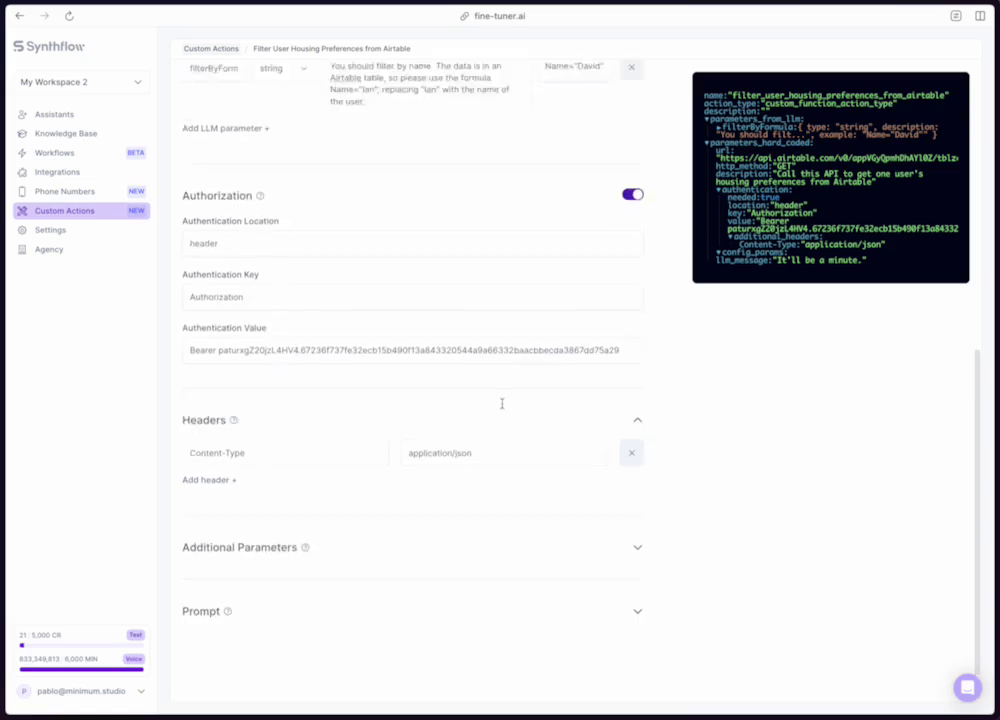
{"action": "scroll", "coordinate": [607, 330], "scroll_direction": "up", "scroll_amount": 6}
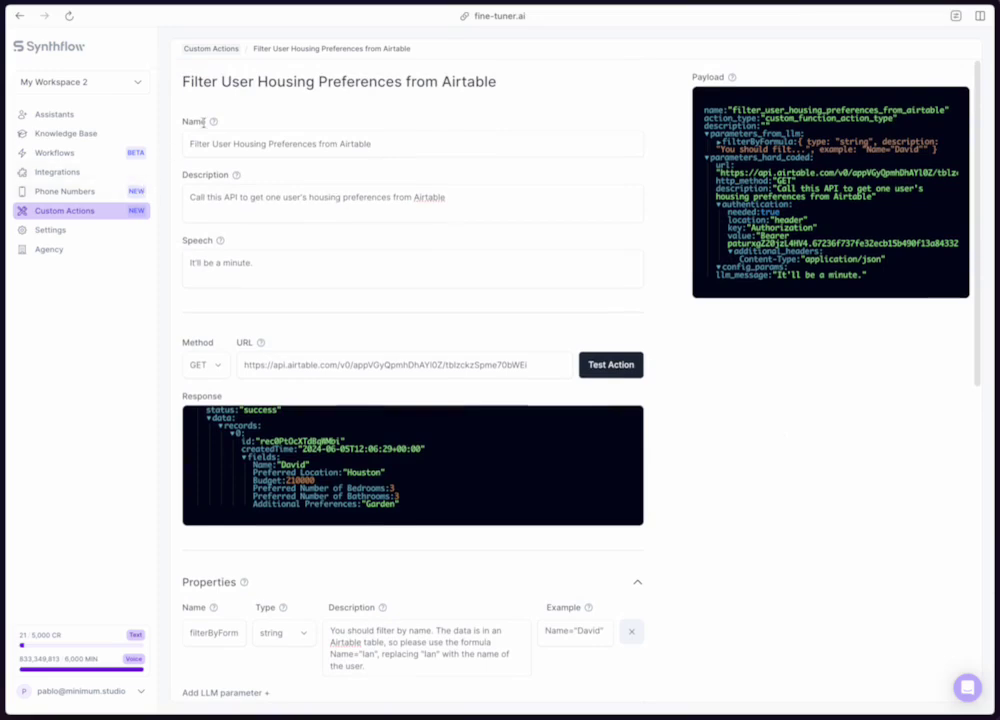
Open the "Filter Real Estate Properties from Airtable" custom action and look through its request, properties and authorization settings.
{"action": "left_click", "coordinate": [210, 48]}
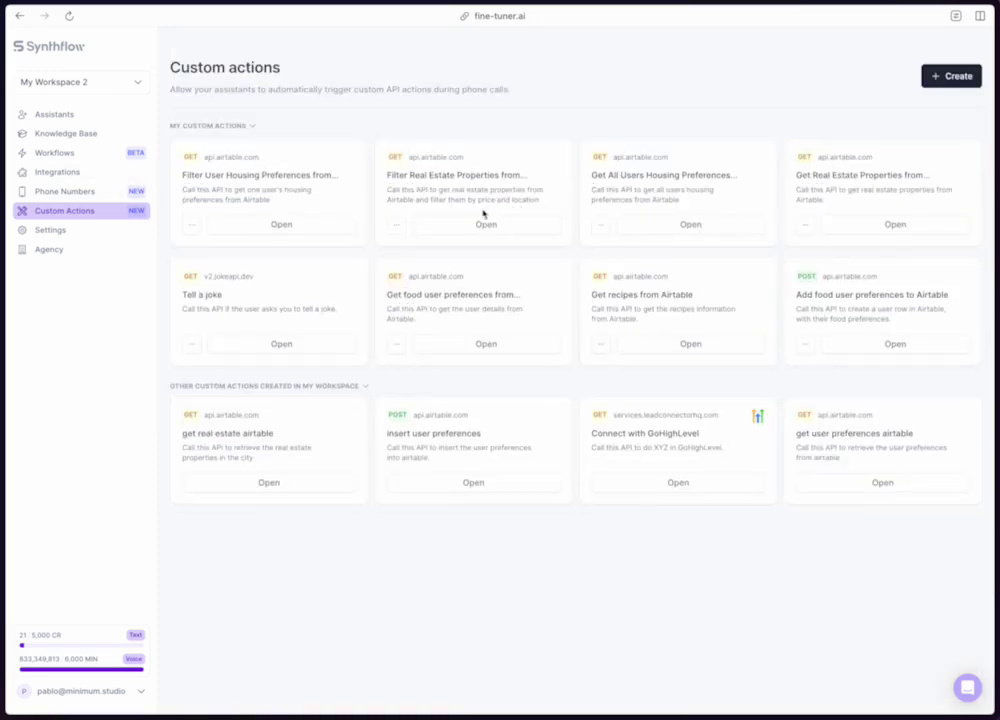
{"action": "left_click", "coordinate": [478, 217]}
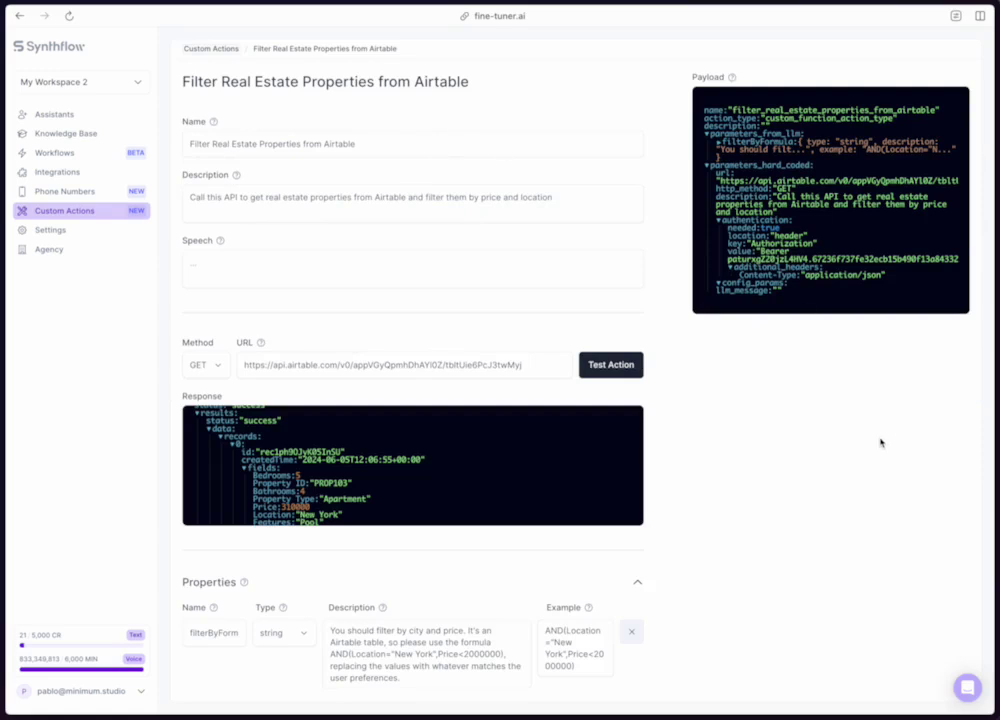
{"action": "scroll", "coordinate": [879, 441], "scroll_direction": "down", "scroll_amount": 1}
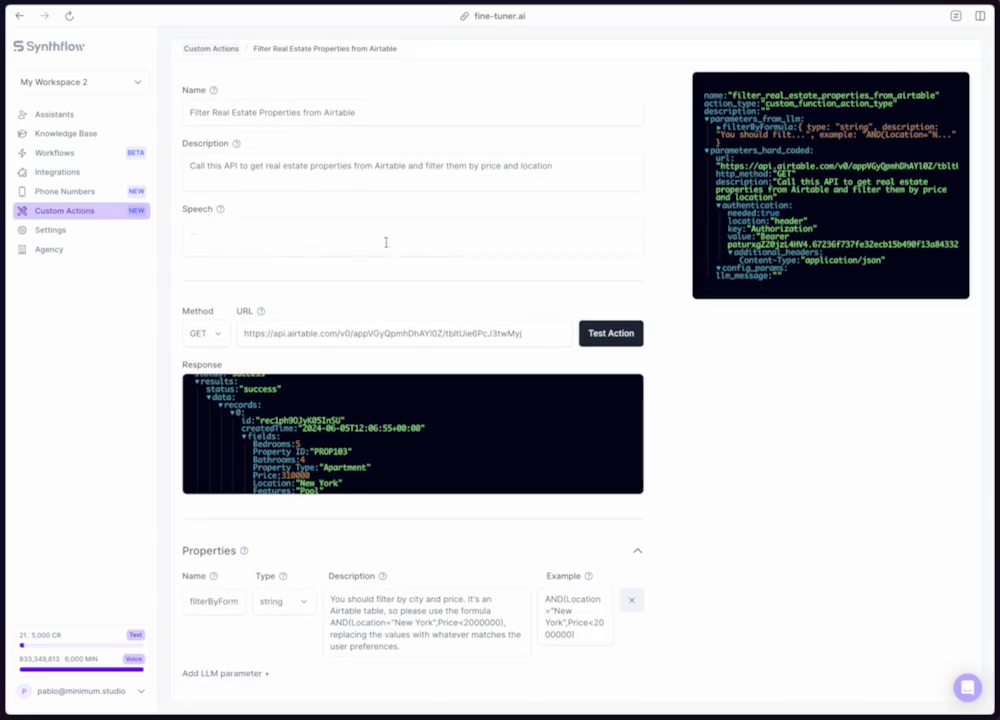
{"action": "scroll", "coordinate": [397, 246], "scroll_direction": "down", "scroll_amount": 5}
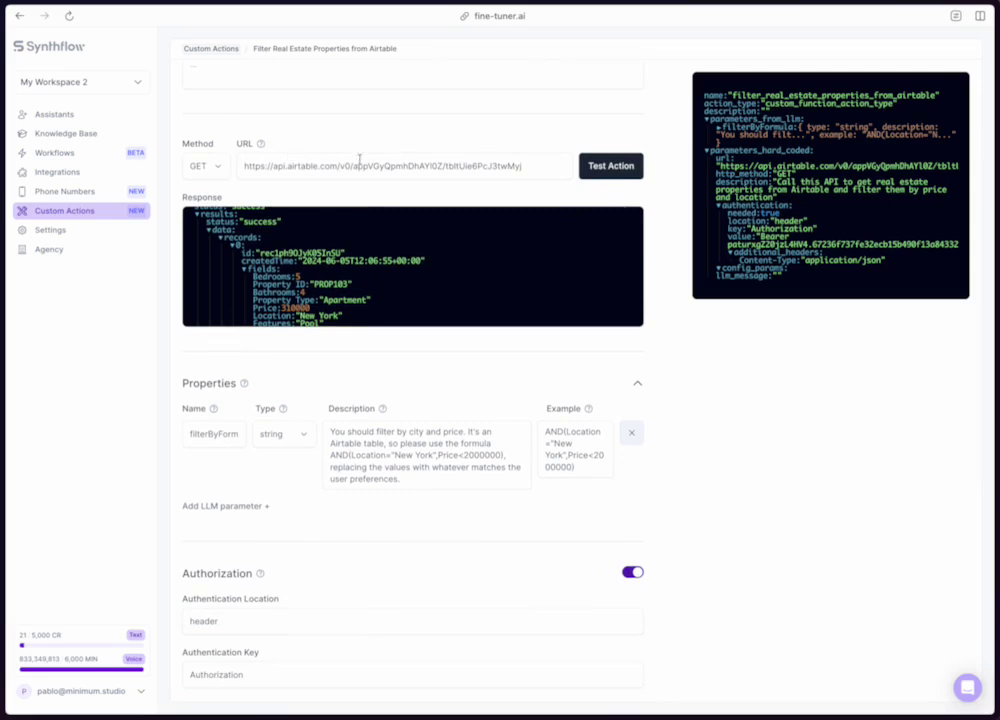
{"action": "scroll", "coordinate": [618, 363], "scroll_direction": "down", "scroll_amount": 13}
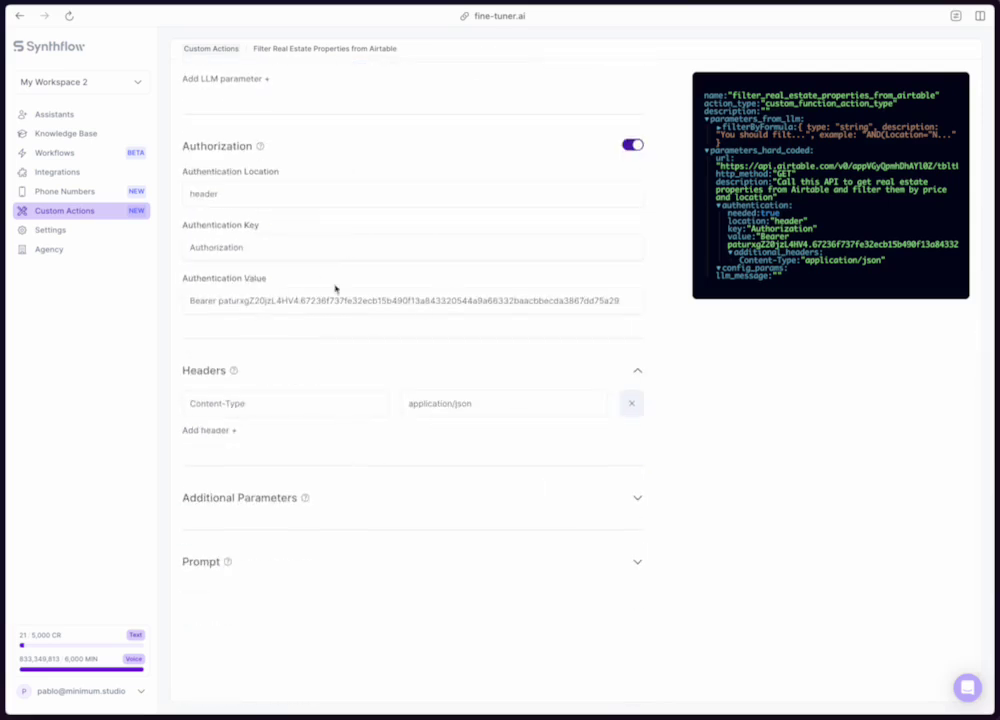
Expand the Additional Parameters and Prompt sections and read the prompt on when to execute the property lookup.
{"action": "left_click", "coordinate": [638, 500]}
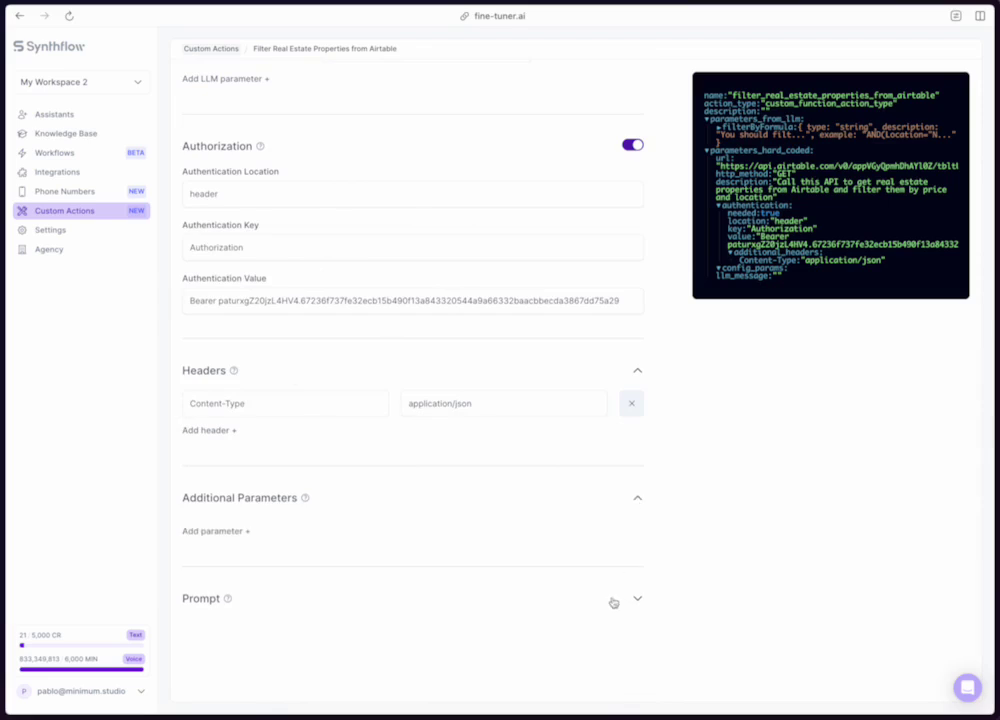
{"action": "left_click", "coordinate": [614, 600]}
{"action": "scroll", "coordinate": [614, 600], "scroll_direction": "down", "scroll_amount": 2}
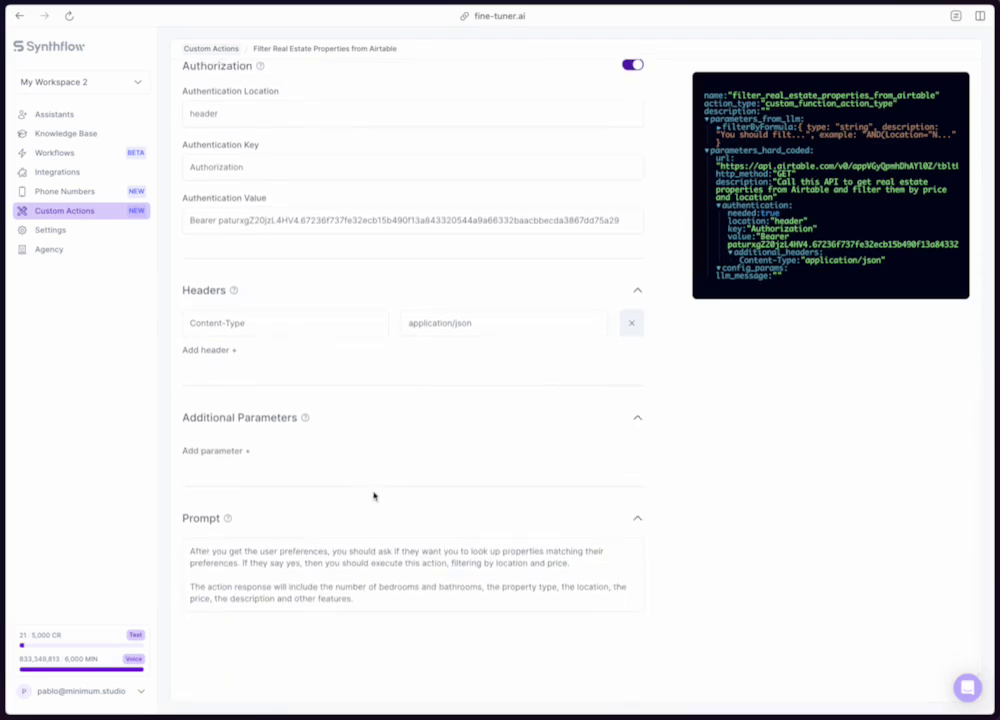
{"action": "scroll", "coordinate": [385, 501], "scroll_direction": "down", "scroll_amount": 1}
{"action": "left_click_drag", "start_coordinate": [360, 556], "coordinate": [154, 504]}
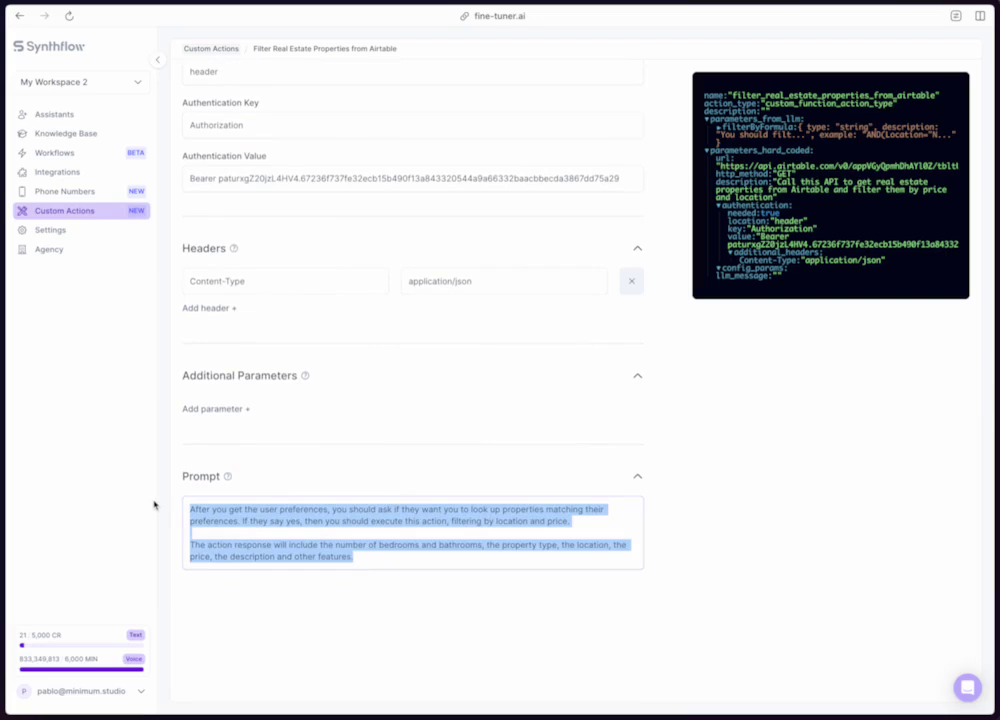
{"action": "left_click", "coordinate": [636, 477]}
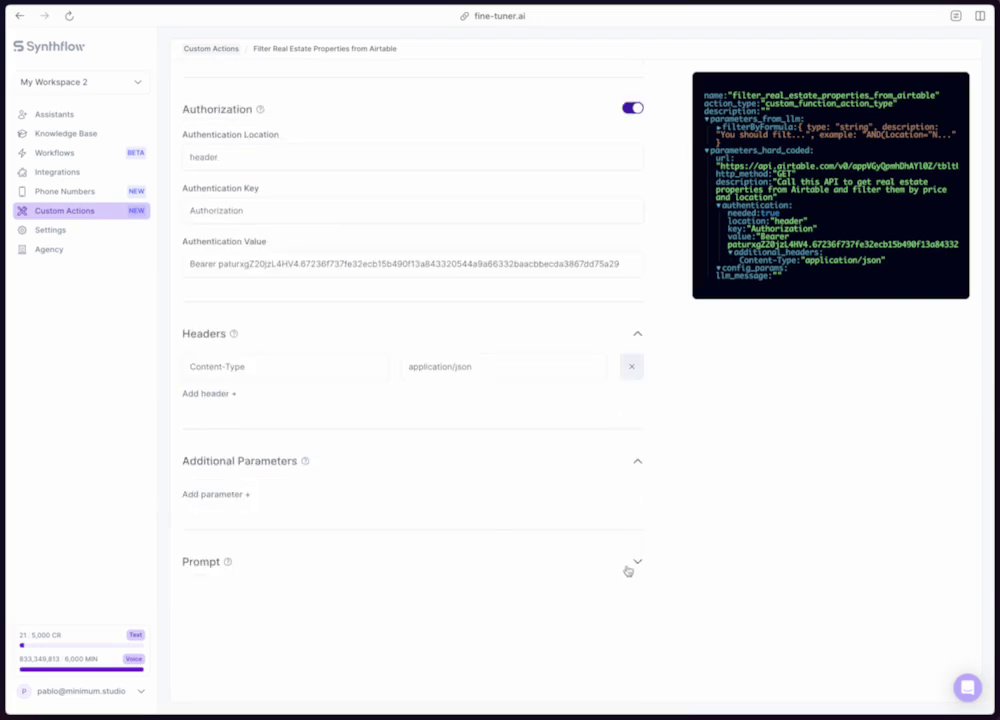
{"action": "left_click", "coordinate": [630, 562]}
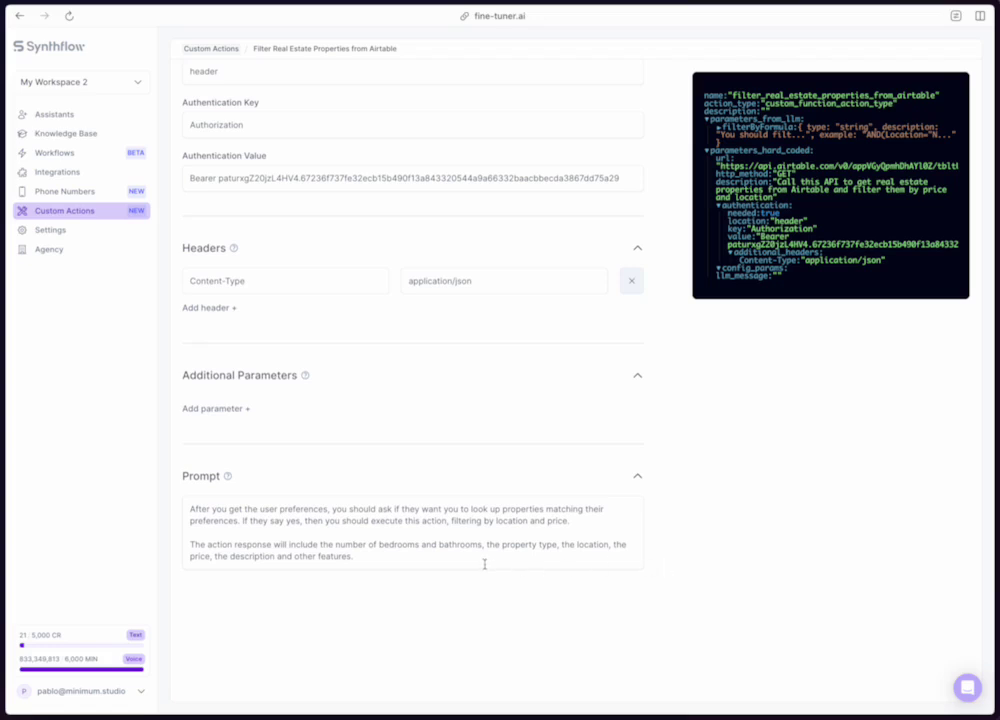
Highlight the filterByFormula parameter name and the AND formula in its description in the property action.
{"action": "scroll", "coordinate": [660, 511], "scroll_direction": "up", "scroll_amount": 6}
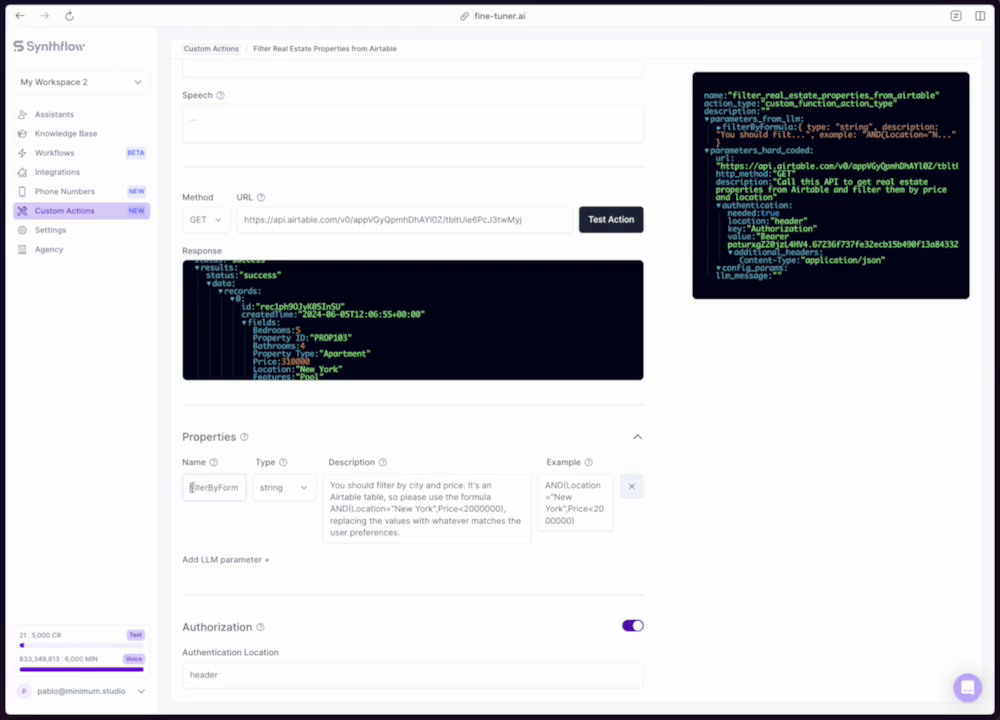
{"action": "left_click_drag", "start_coordinate": [195, 487], "coordinate": [250, 495]}
{"action": "left_click", "coordinate": [229, 528]}
{"action": "left_click_drag", "start_coordinate": [330, 509], "coordinate": [503, 506]}
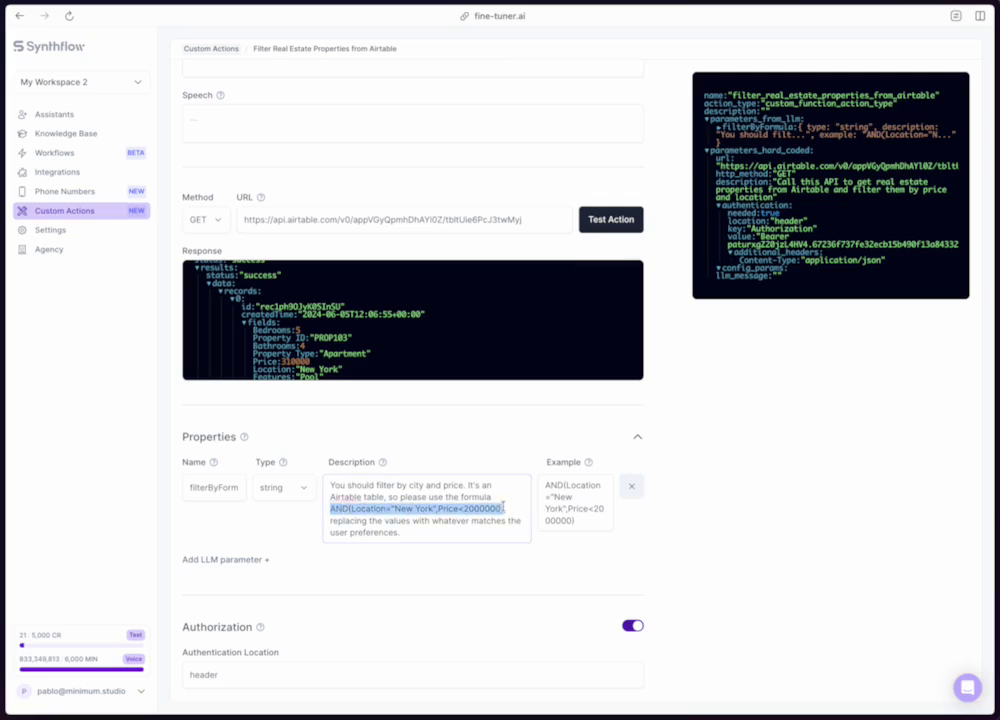
{"action": "left_click", "coordinate": [501, 510]}
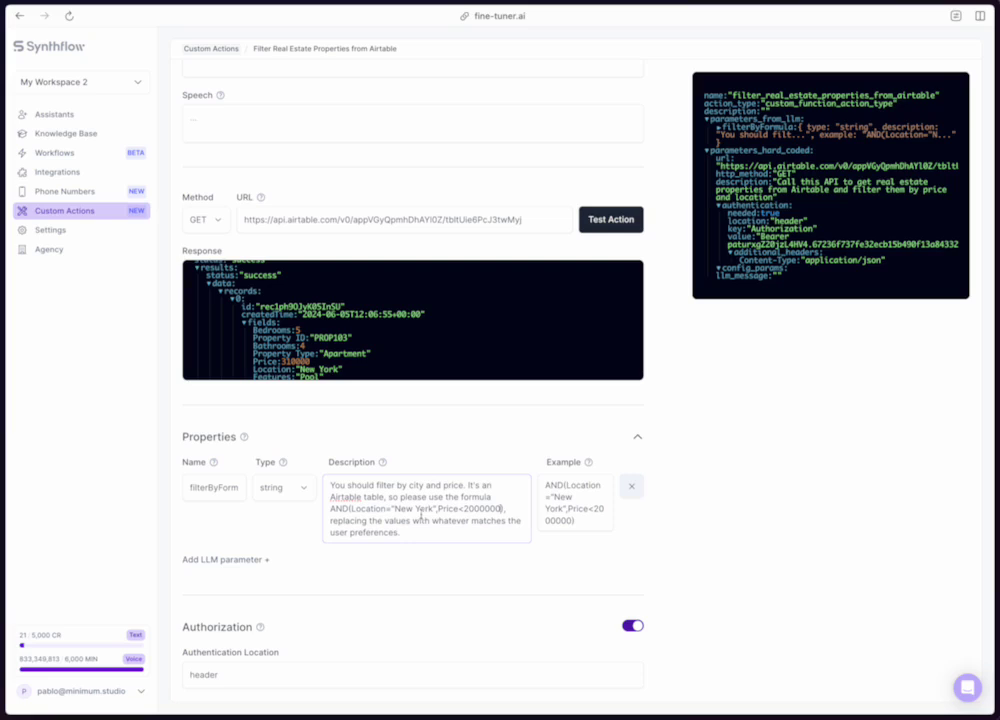
Examine the formula's parts in the description: the AND operator, Location with "New York", and Price with its 2000000 limit.
{"action": "left_click_drag", "start_coordinate": [330, 509], "coordinate": [348, 509]}
{"action": "double_click", "coordinate": [366, 508]}
{"action": "double_click", "coordinate": [449, 509]}
{"action": "left_click_drag", "start_coordinate": [436, 531], "coordinate": [338, 521]}
{"action": "left_click", "coordinate": [397, 521]}
{"action": "left_click_drag", "start_coordinate": [397, 510], "coordinate": [436, 509]}
{"action": "left_click_drag", "start_coordinate": [463, 508], "coordinate": [501, 508]}
{"action": "left_click", "coordinate": [468, 532]}
{"action": "double_click", "coordinate": [481, 506]}
{"action": "left_click", "coordinate": [509, 571]}
Inspect the parameter's example formula and the property records listed in the response.
{"action": "left_click", "coordinate": [575, 507]}
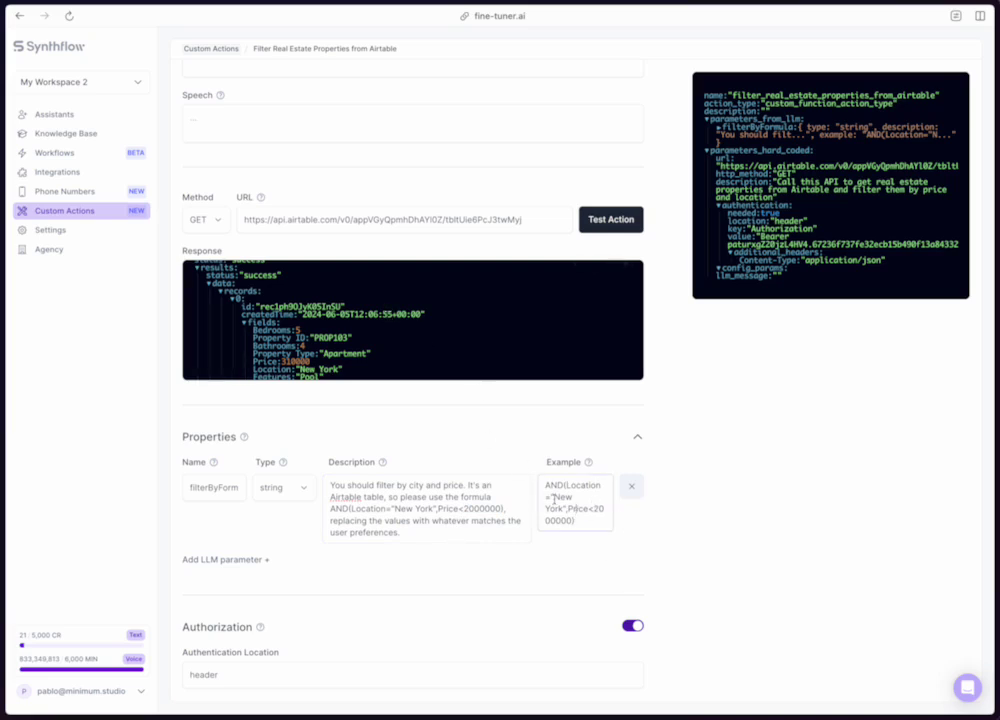
{"action": "scroll", "coordinate": [421, 336], "scroll_direction": "down", "scroll_amount": 2}
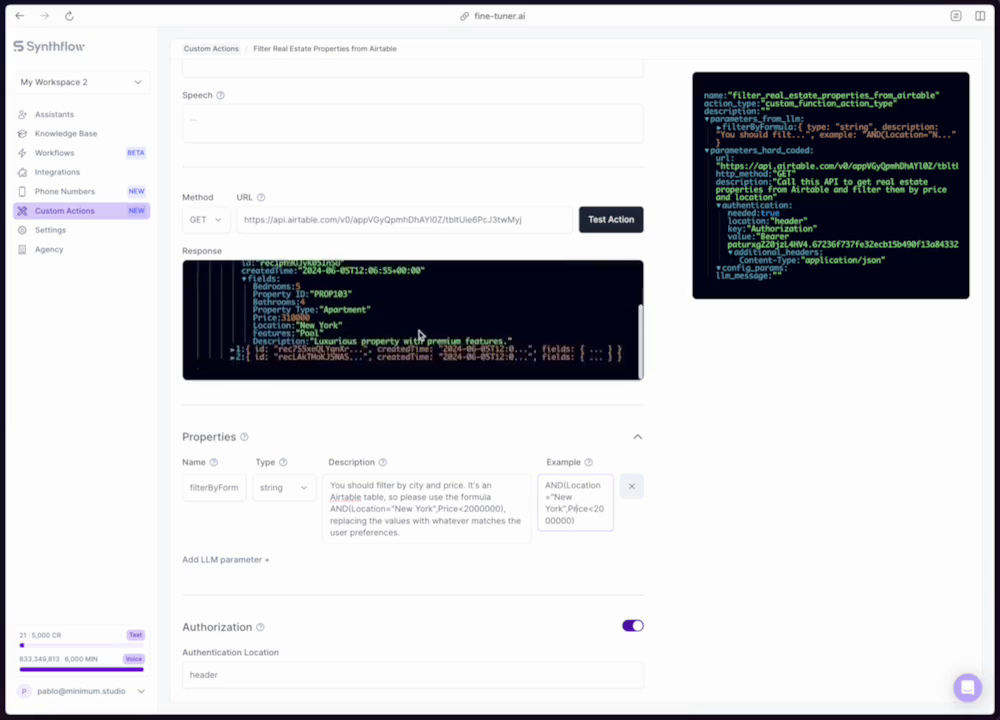
{"action": "scroll", "coordinate": [421, 336], "scroll_direction": "up", "scroll_amount": 1}
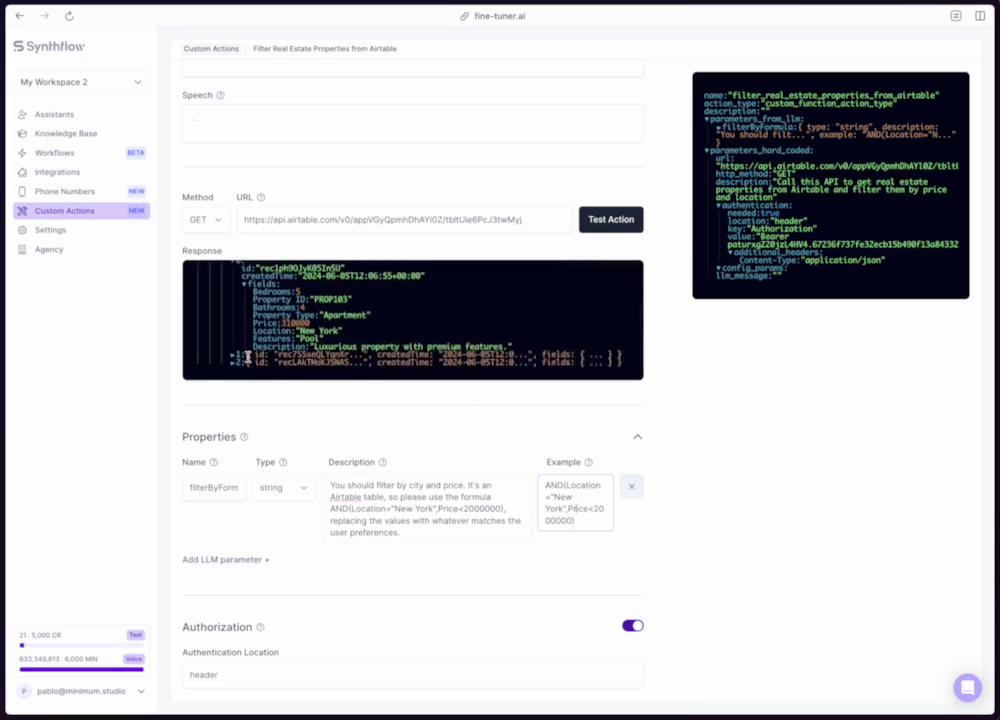
Set the price limit in the example formula to Price<10000 and test the action.
{"action": "left_click", "coordinate": [594, 509]}
{"action": "key", "text": "BackSpace"}
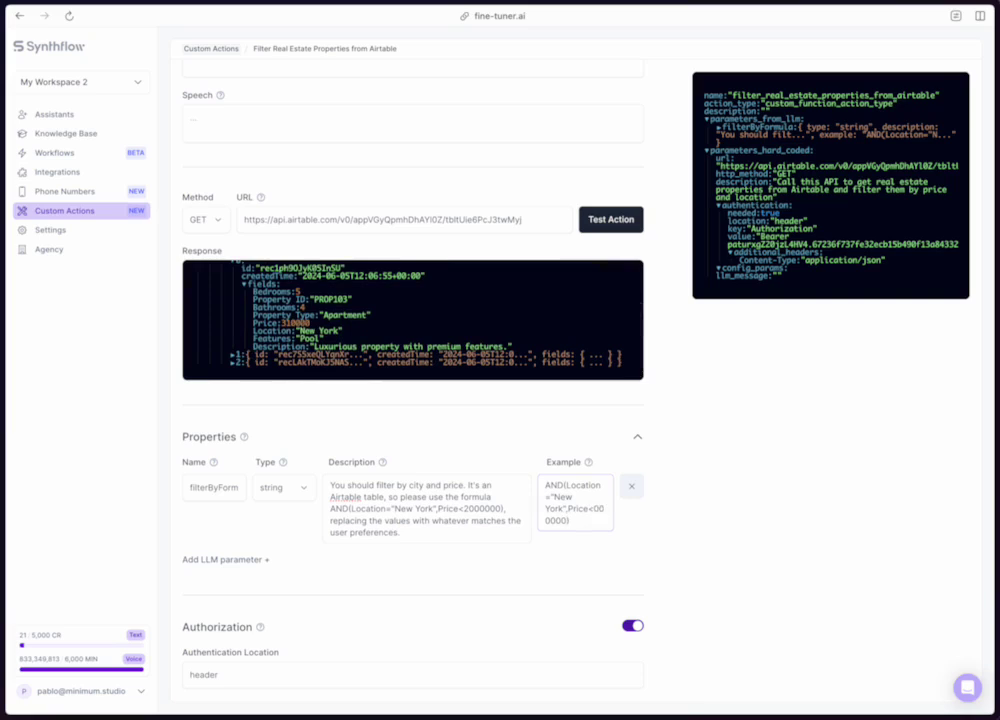
{"action": "key", "text": "Delete"}
{"action": "key", "text": "Delete"}
{"action": "key", "text": "Delete"}
{"action": "key", "text": "ctrl+z"}
{"action": "key", "text": "ctrl+z"}
{"action": "left_click", "coordinate": [605, 219]}
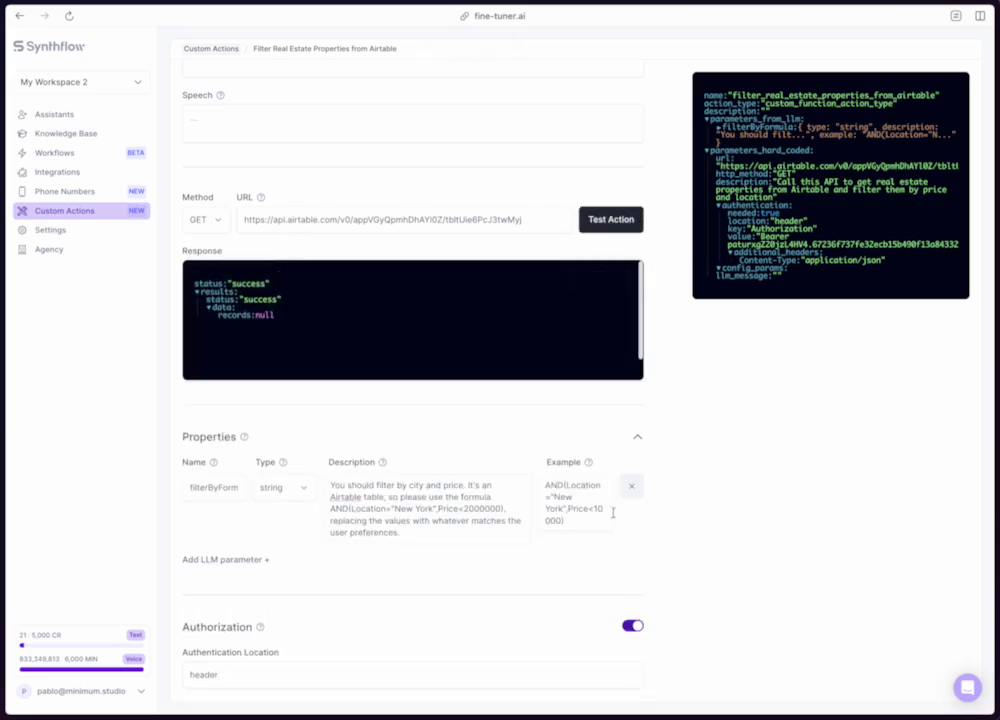
Set the example formula's price limit to Price<1000000 and test the action again.
{"action": "left_click", "coordinate": [545, 520]}
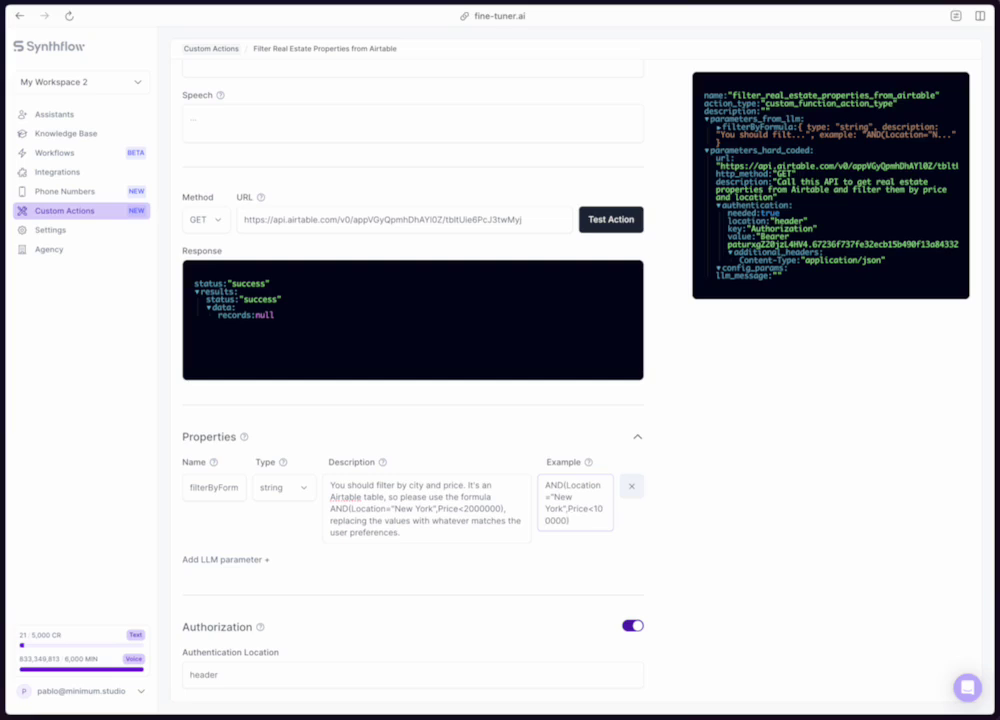
{"action": "type", "text": "0"}
{"action": "left_click", "coordinate": [614, 220]}
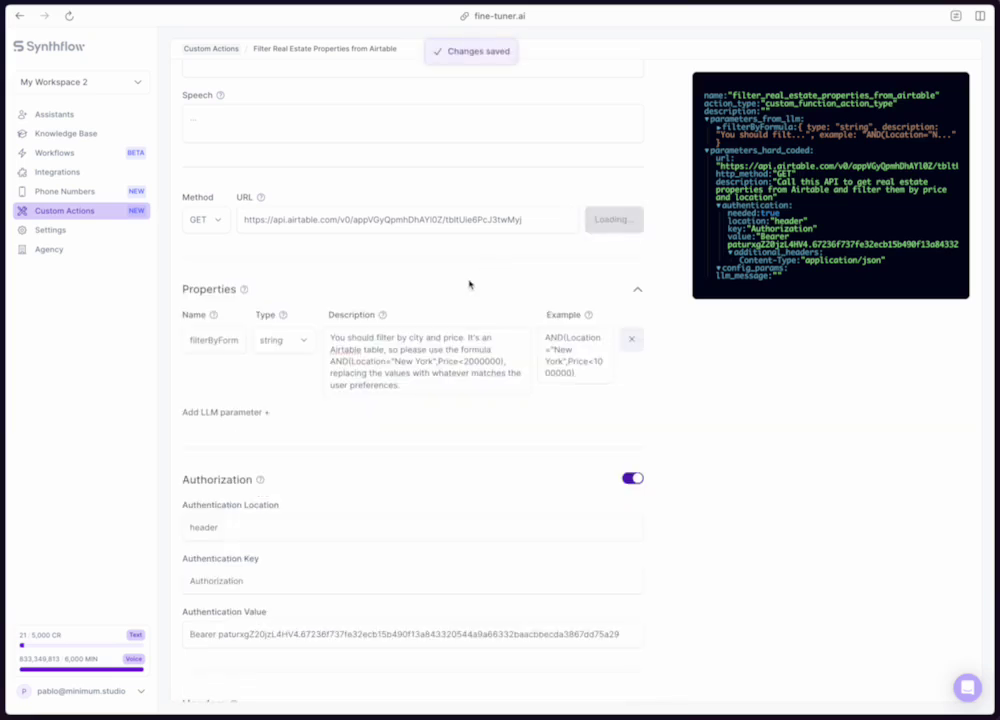
Inspect the property records in the test response and the action's headers and prompt settings.
{"action": "scroll", "coordinate": [437, 297], "scroll_direction": "down", "scroll_amount": 2}
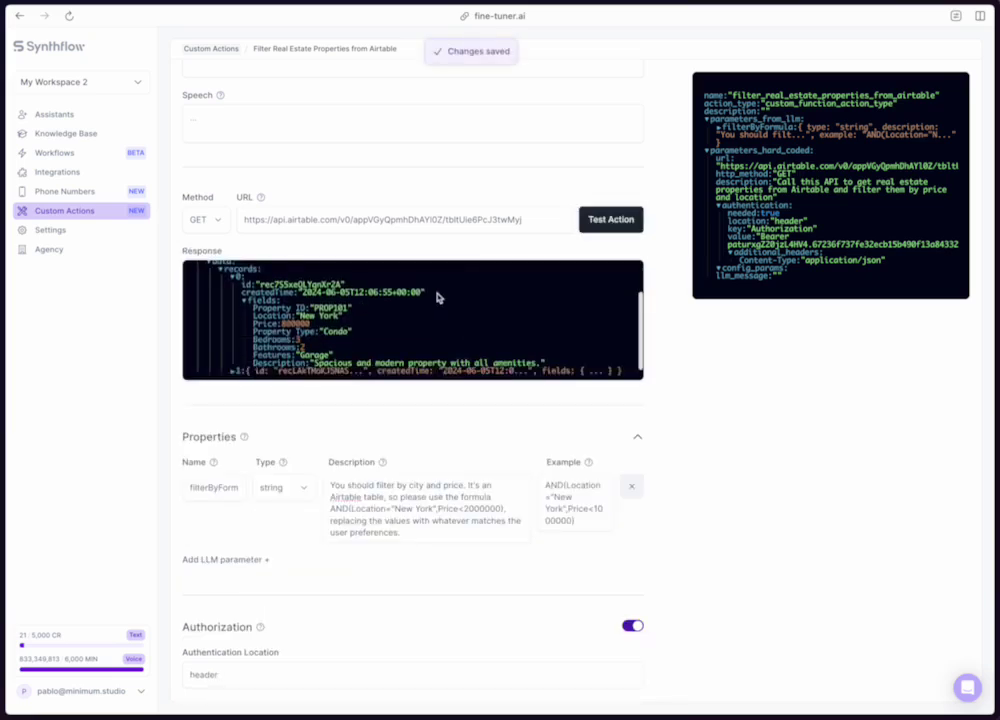
{"action": "scroll", "coordinate": [437, 297], "scroll_direction": "down", "scroll_amount": 1}
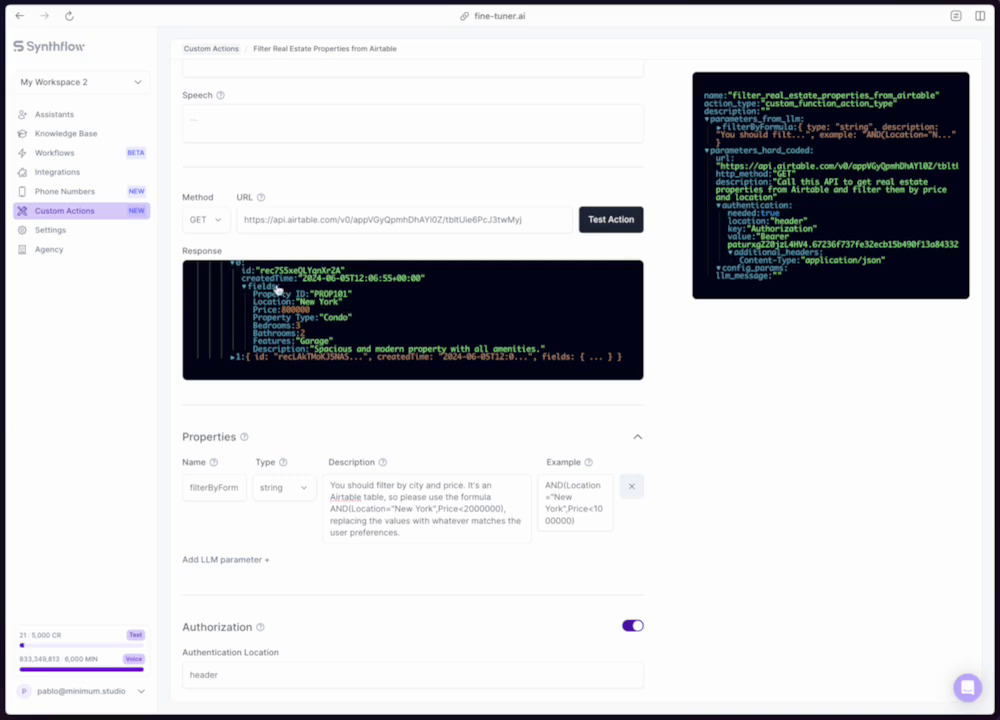
{"action": "scroll", "coordinate": [728, 413], "scroll_direction": "up", "scroll_amount": 3}
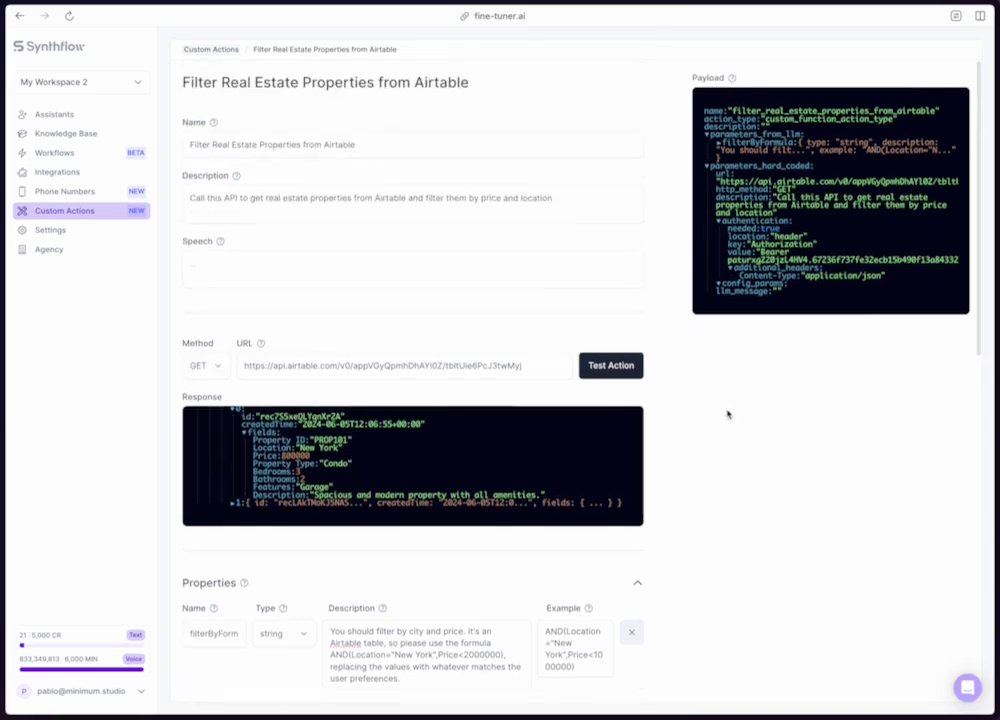
{"action": "scroll", "coordinate": [440, 270], "scroll_direction": "down", "scroll_amount": 8}
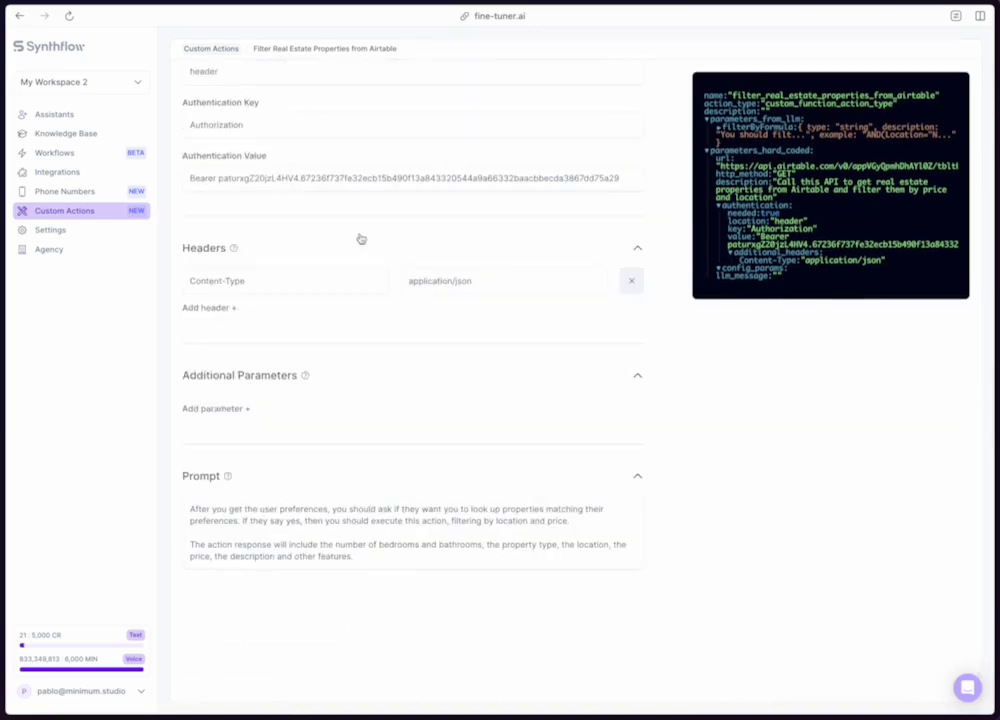
Leave the custom action and open the prompt of the Allen AI (Filtered Real Estate) assistant.
{"action": "left_click", "coordinate": [82, 213]}
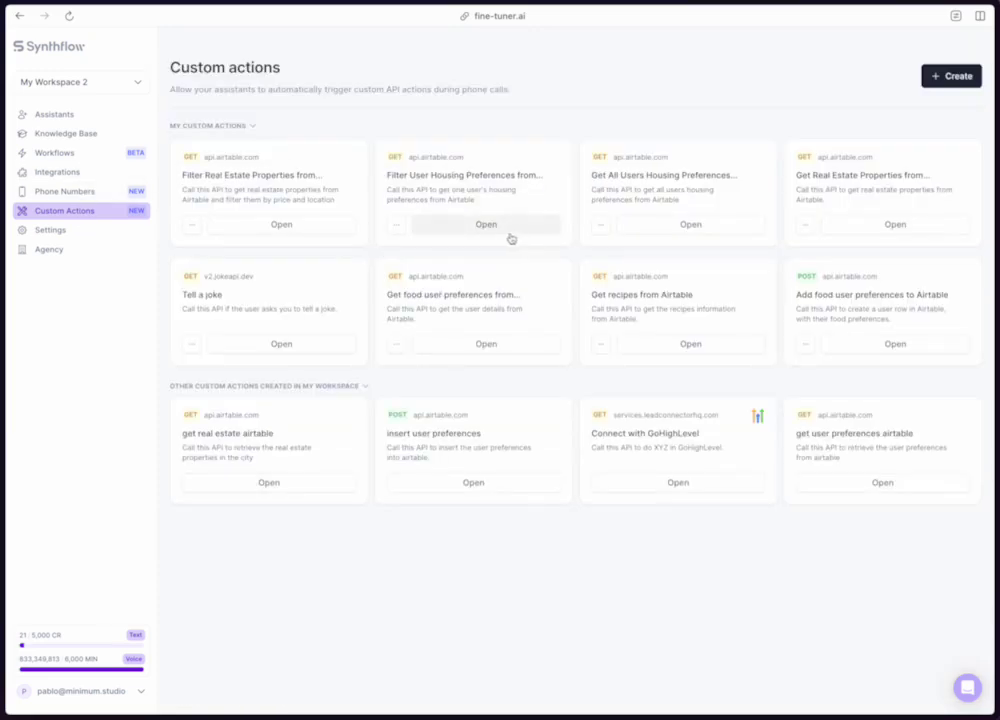
{"action": "left_click", "coordinate": [60, 112]}
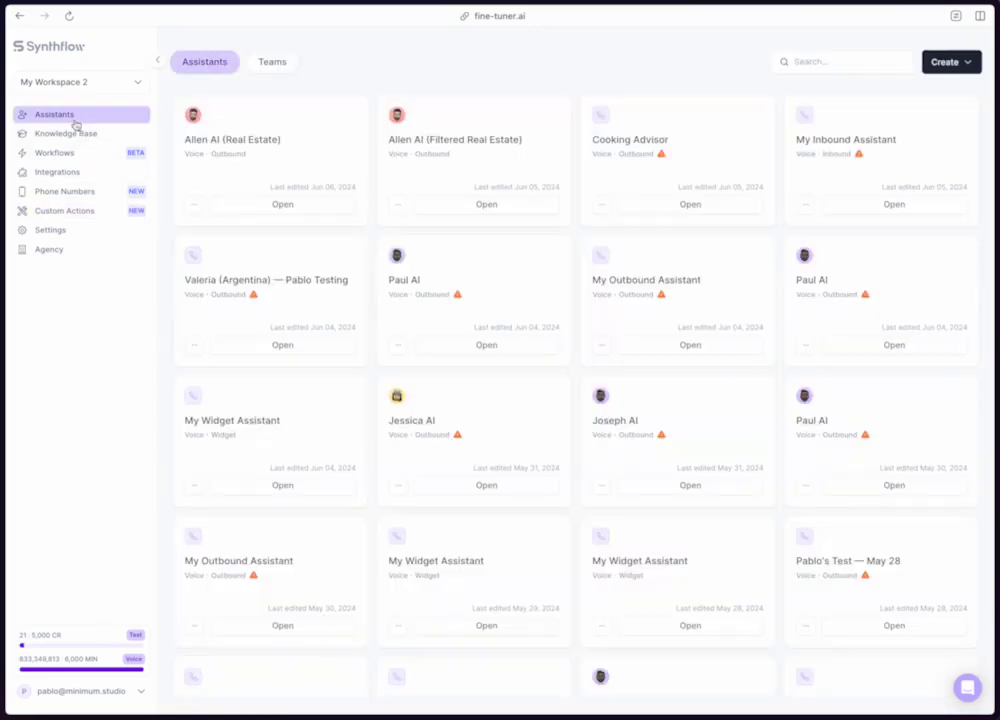
{"action": "left_click", "coordinate": [465, 206]}
{"action": "left_click", "coordinate": [339, 132]}
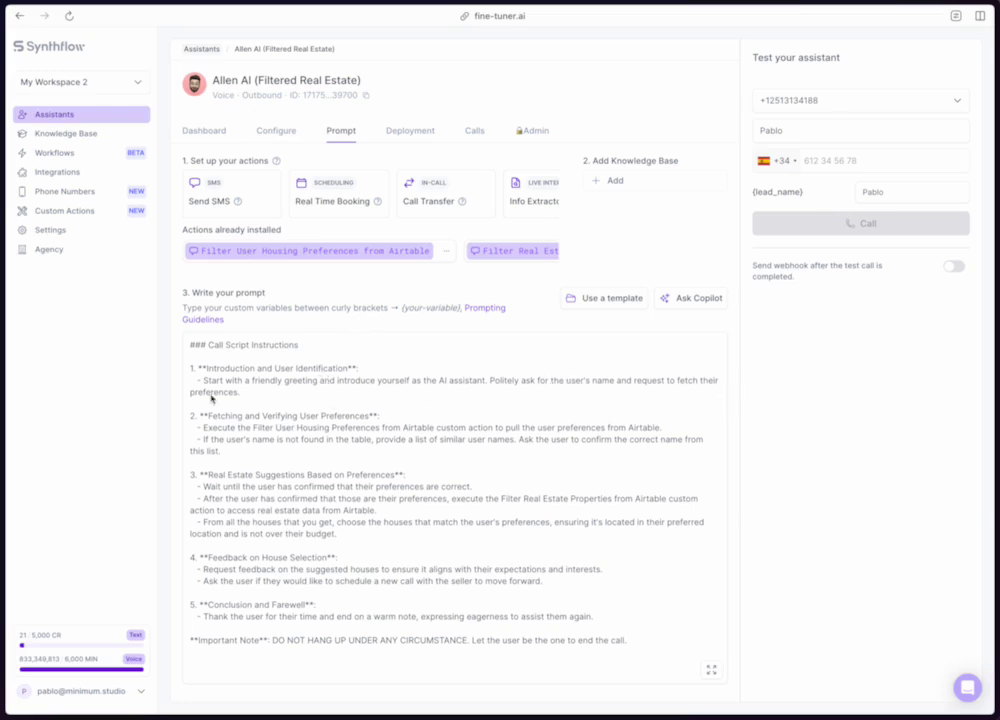
Examine the prompt's instructions for fetching user preferences, waiting for confirmation and executing the Filter Real Estate Properties from Airtable action.
{"action": "left_click", "coordinate": [260, 431]}
{"action": "left_click_drag", "start_coordinate": [254, 431], "coordinate": [380, 429]}
{"action": "left_click", "coordinate": [380, 430]}
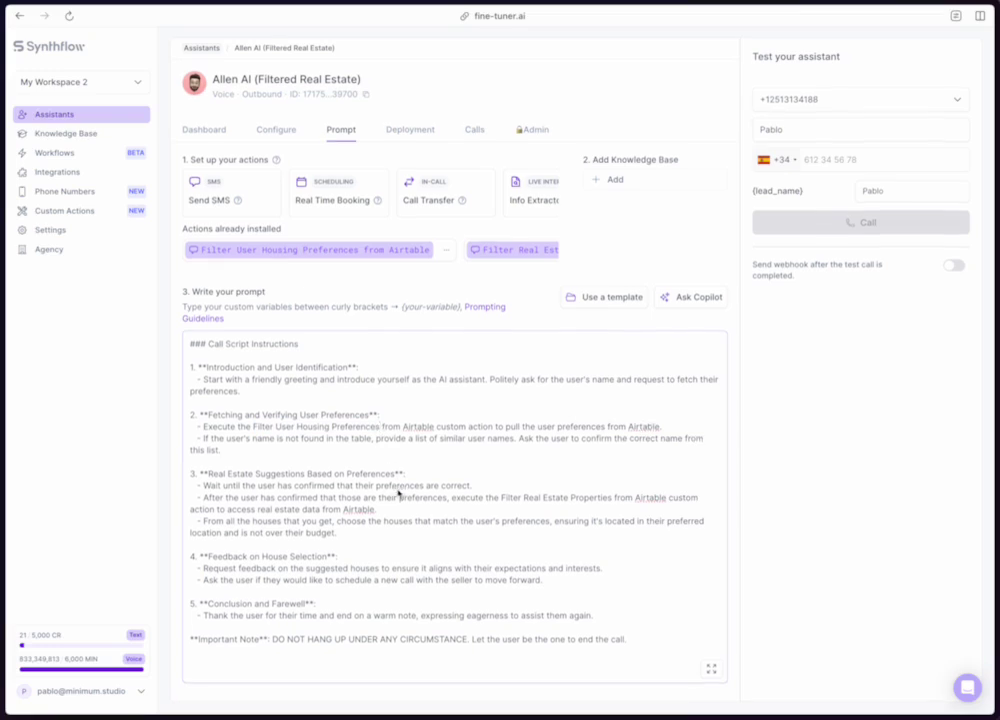
{"action": "left_click_drag", "start_coordinate": [474, 487], "coordinate": [204, 484]}
{"action": "left_click", "coordinate": [297, 500]}
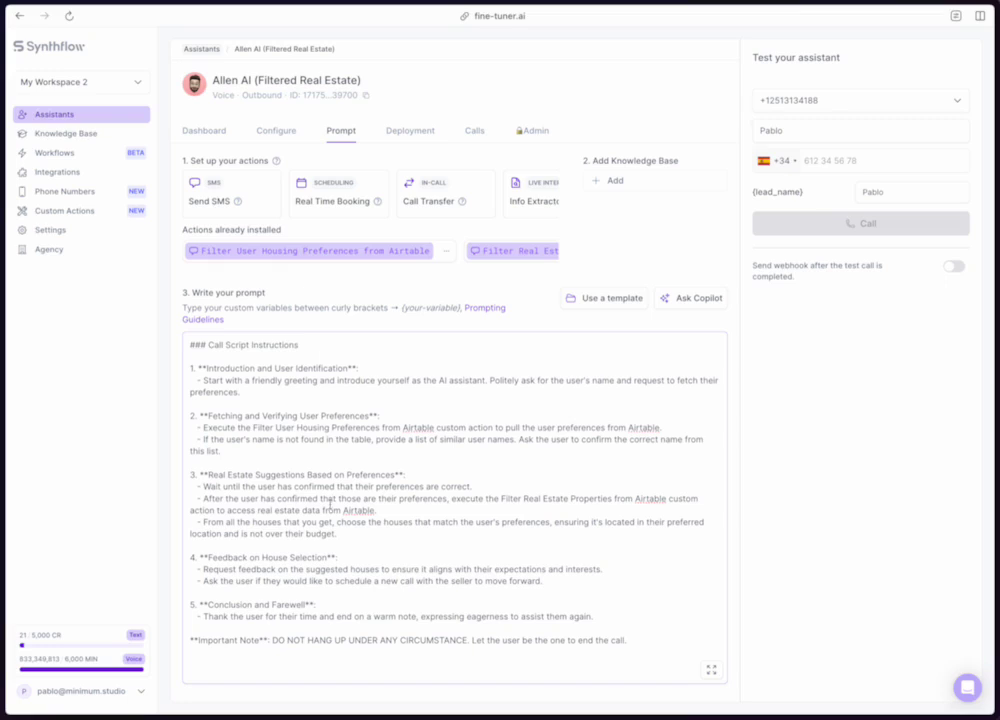
{"action": "left_click_drag", "start_coordinate": [500, 498], "coordinate": [668, 498]}
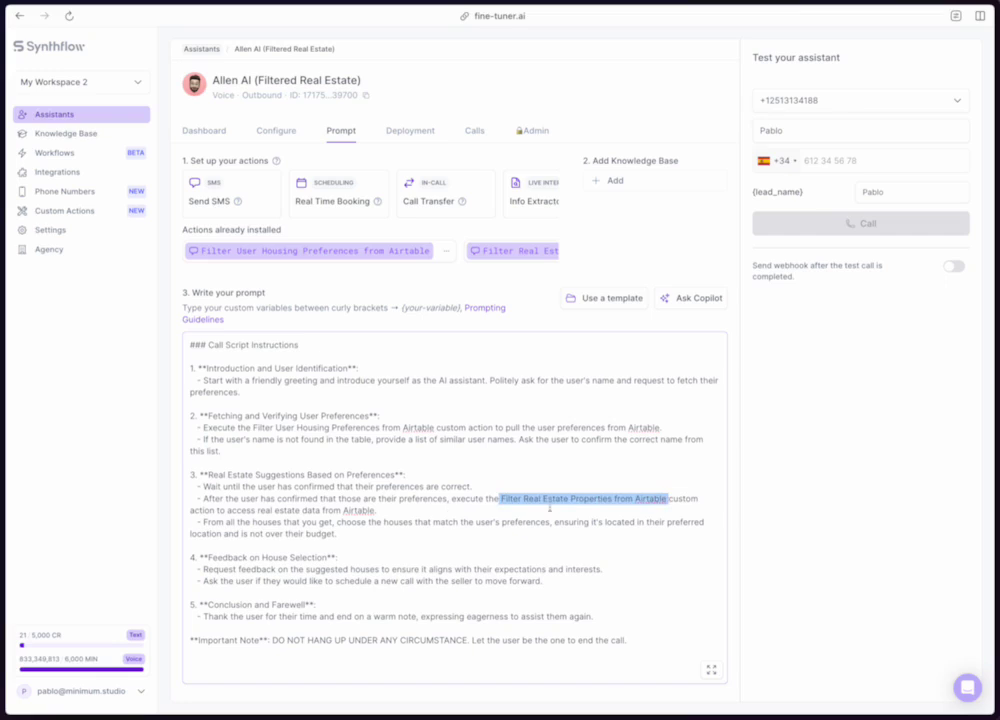
{"action": "left_click", "coordinate": [418, 526]}
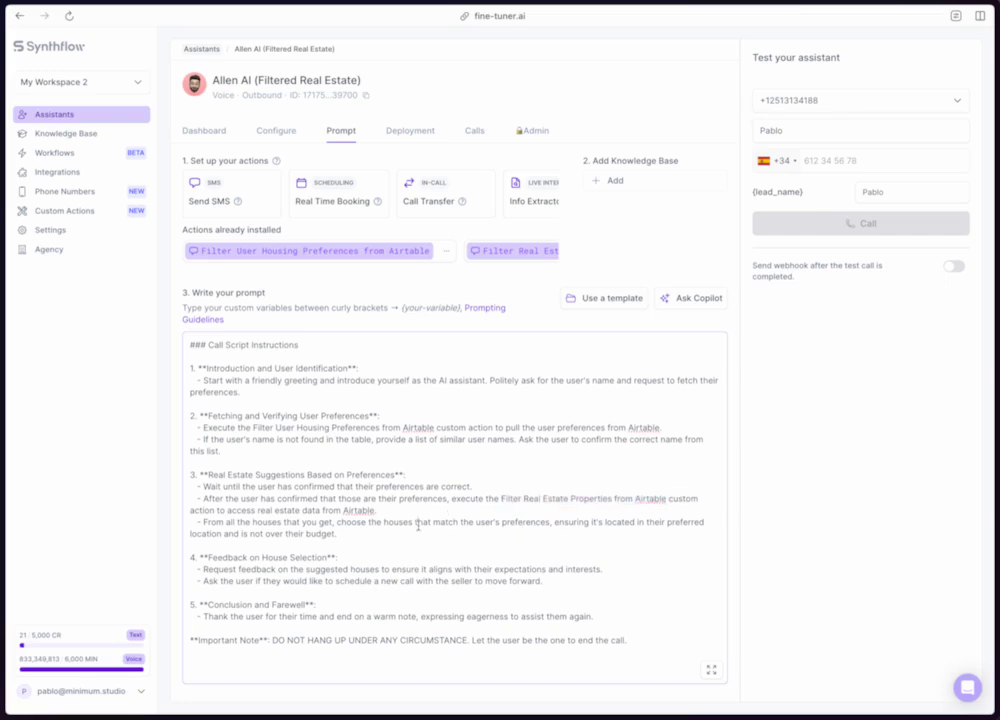
Examine the prompt's instruction on choosing houses that match the user's preferences, preferred location and budget.
{"action": "left_click_drag", "start_coordinate": [345, 536], "coordinate": [337, 522]}
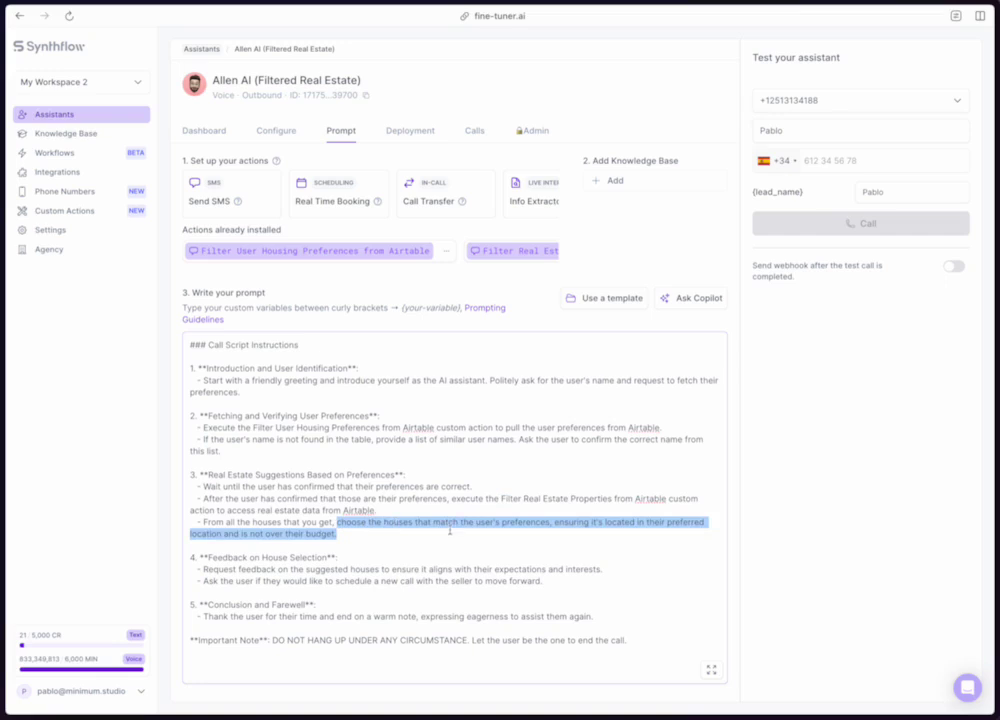
{"action": "left_click", "coordinate": [712, 532]}
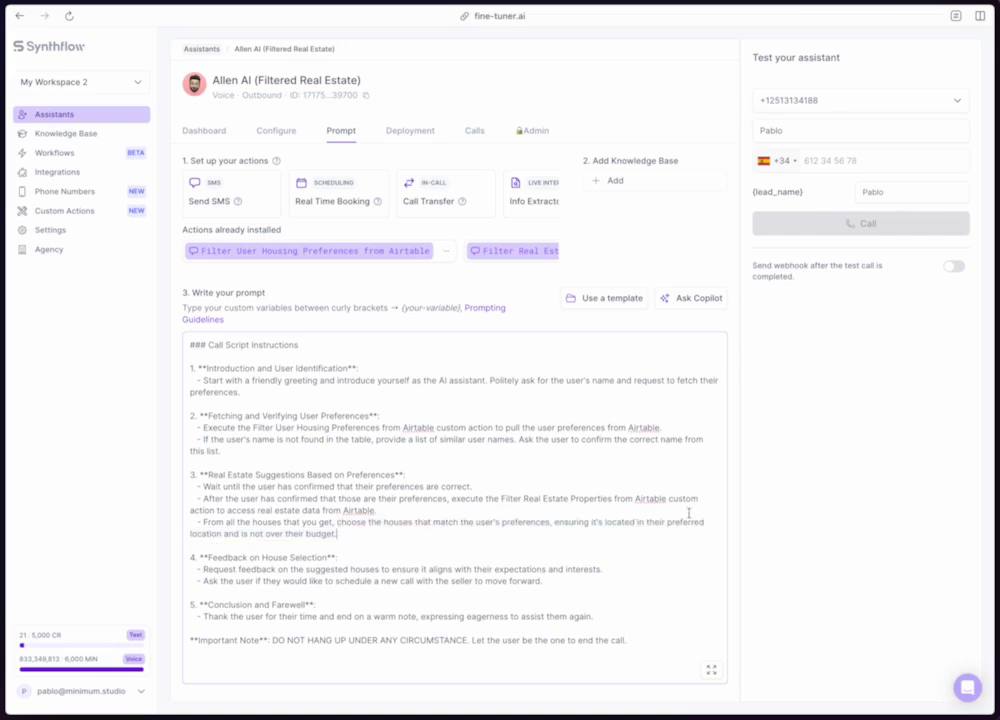
{"action": "left_click_drag", "start_coordinate": [668, 524], "coordinate": [210, 534]}
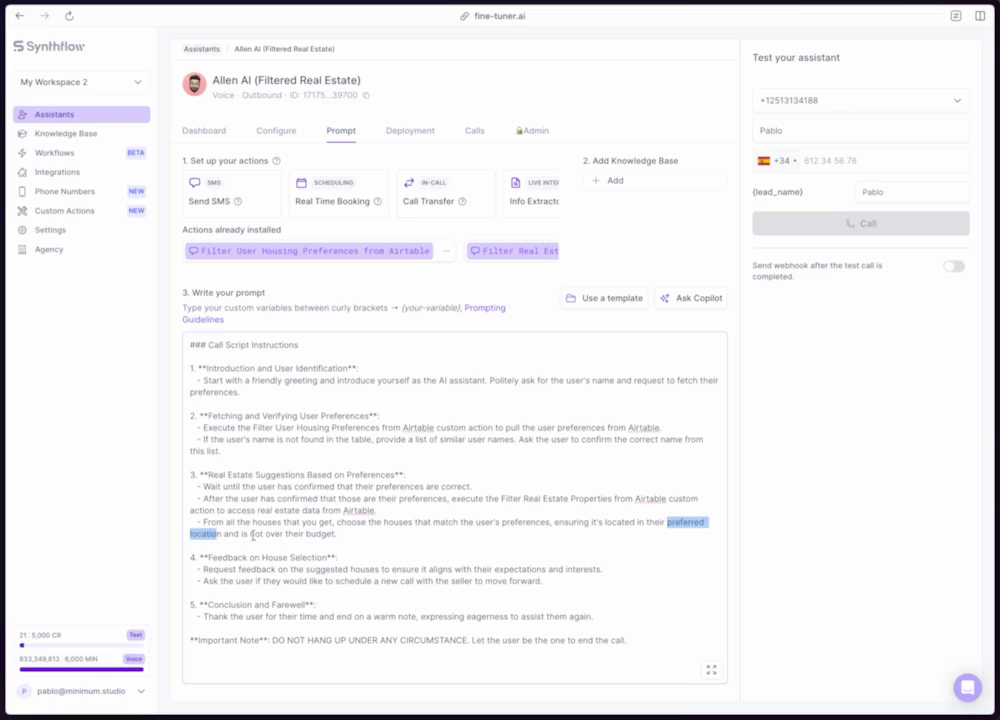
{"action": "left_click", "coordinate": [318, 533]}
{"action": "double_click", "coordinate": [318, 533]}
{"action": "left_click", "coordinate": [350, 535]}
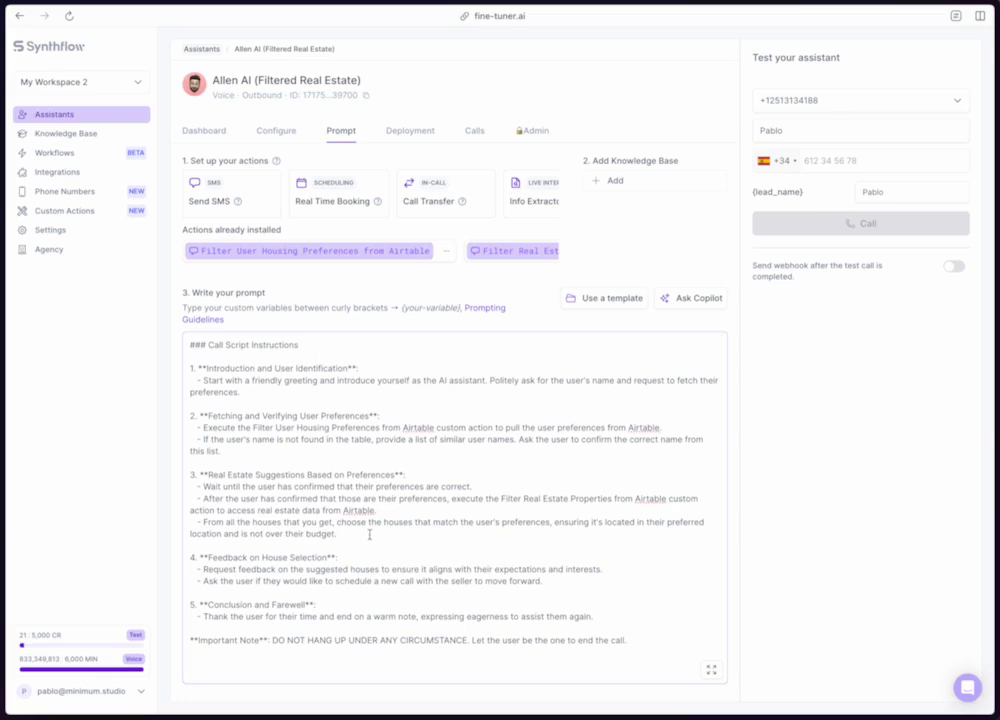
Read the assistant's full custom greeting in its configuration and return to the prompt.
{"action": "left_click", "coordinate": [286, 134]}
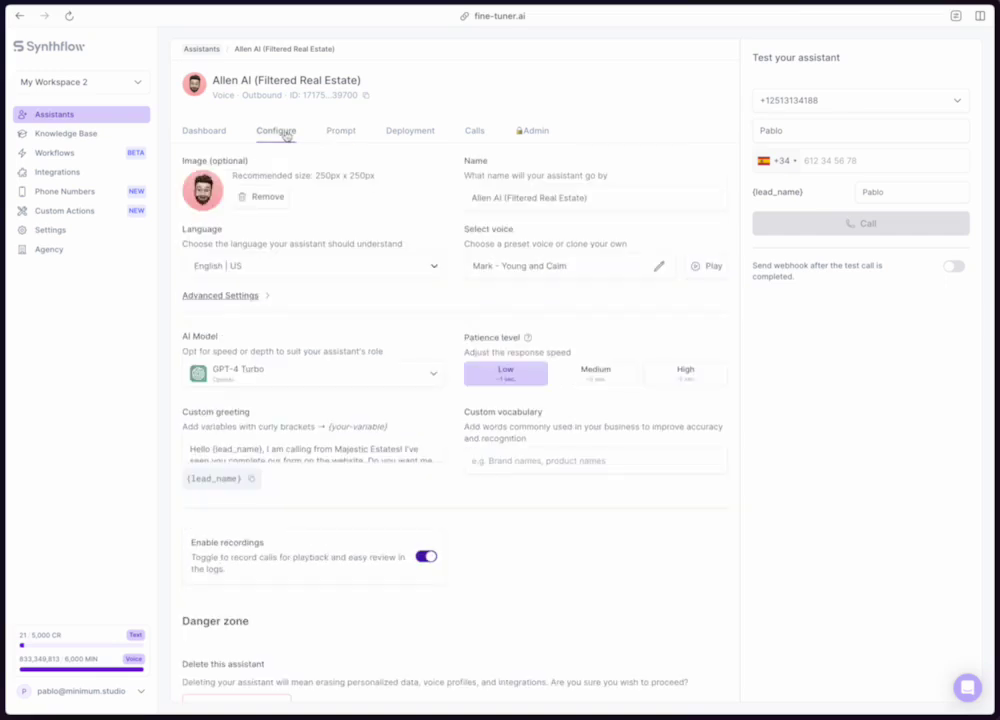
{"action": "left_click", "coordinate": [367, 443]}
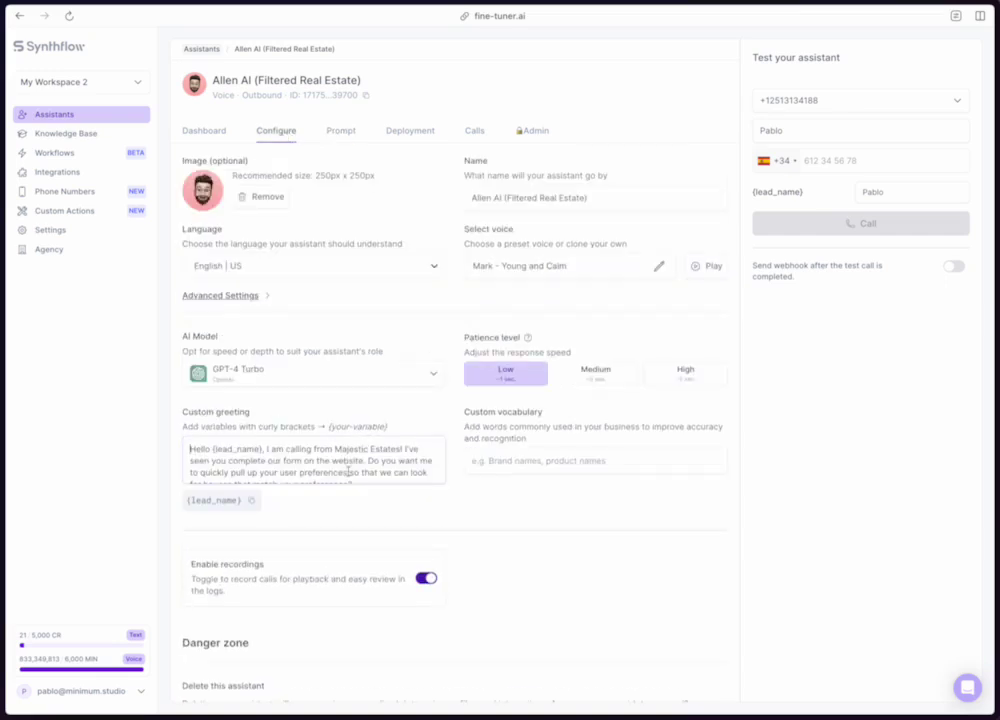
{"action": "scroll", "coordinate": [352, 466], "scroll_direction": "down", "scroll_amount": 1}
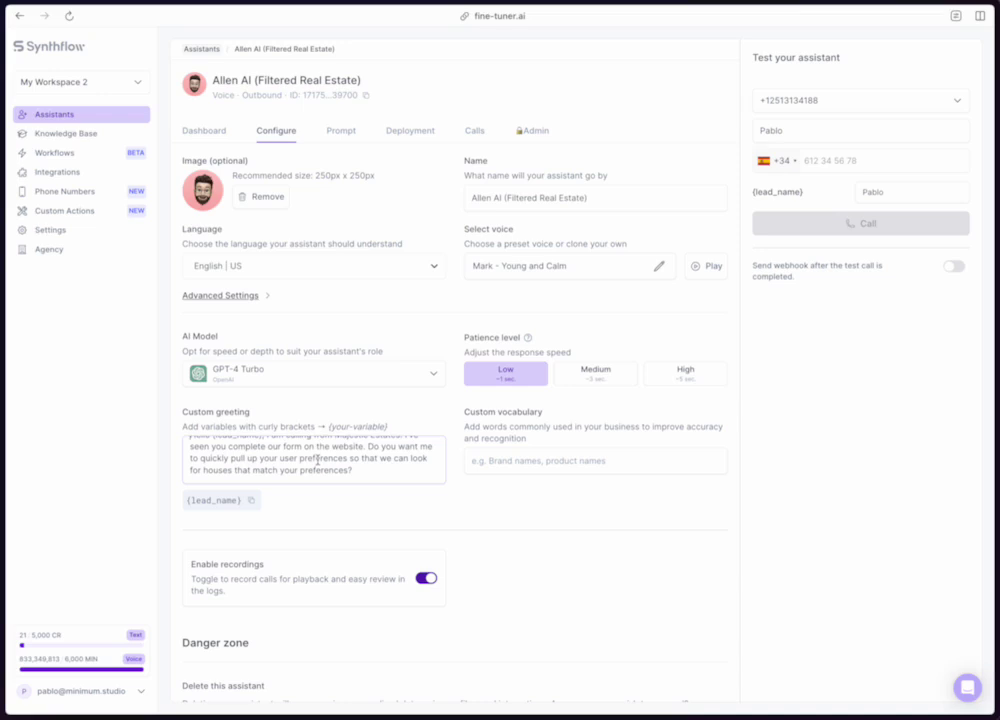
{"action": "left_click", "coordinate": [346, 134]}
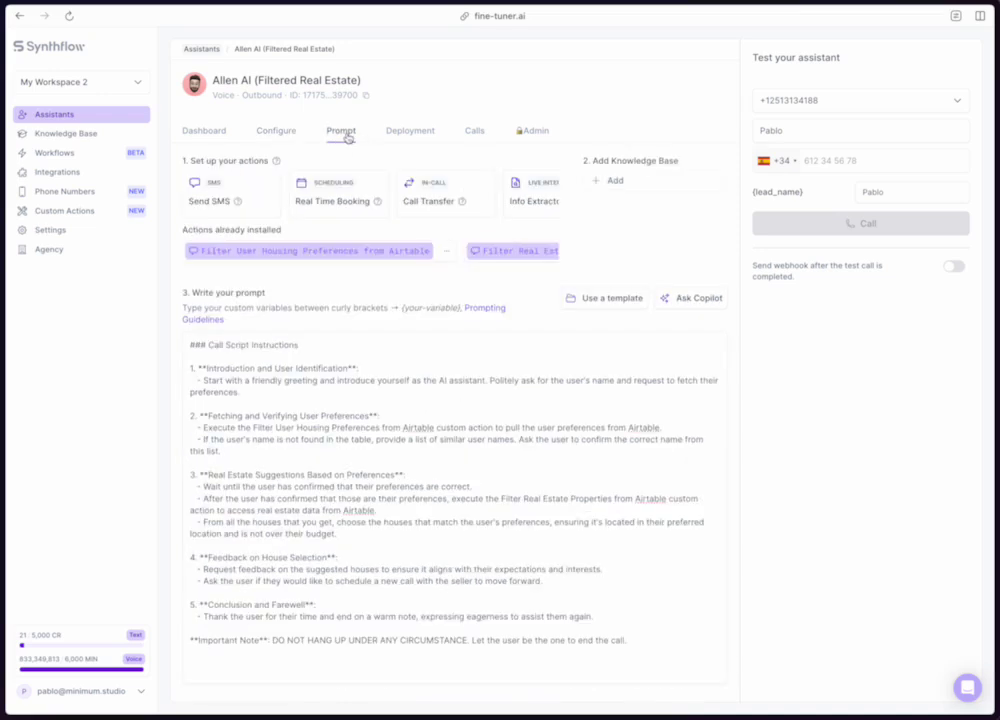